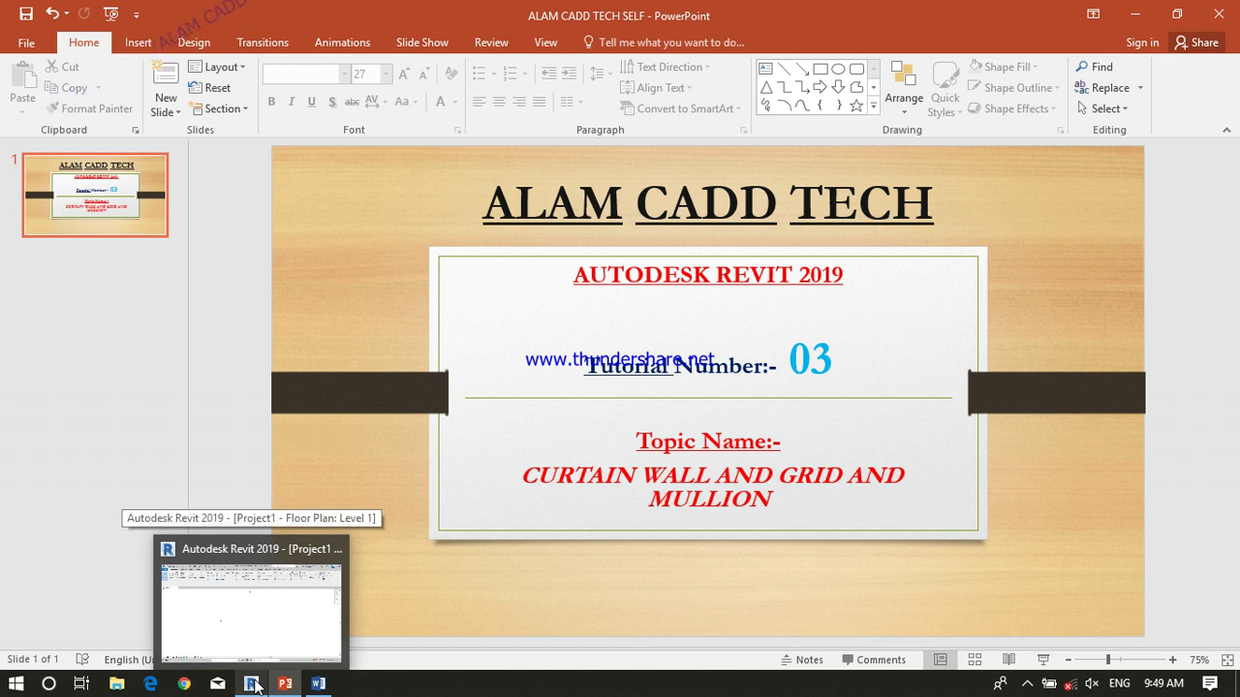
# Switch from the PowerPoint title slide to the Revit 2019 project window
pyautogui.click(251, 685)
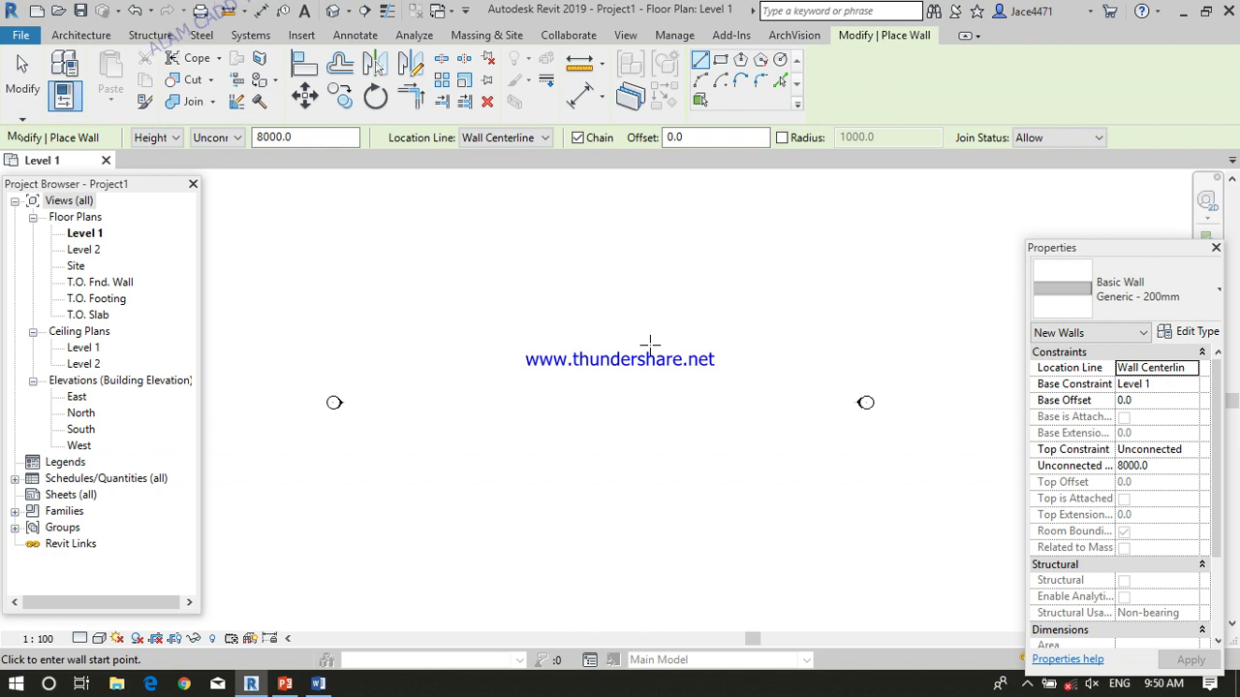
# Exit wall placement and call up Project Units with the UN shortcut
pyautogui.press('Escape')
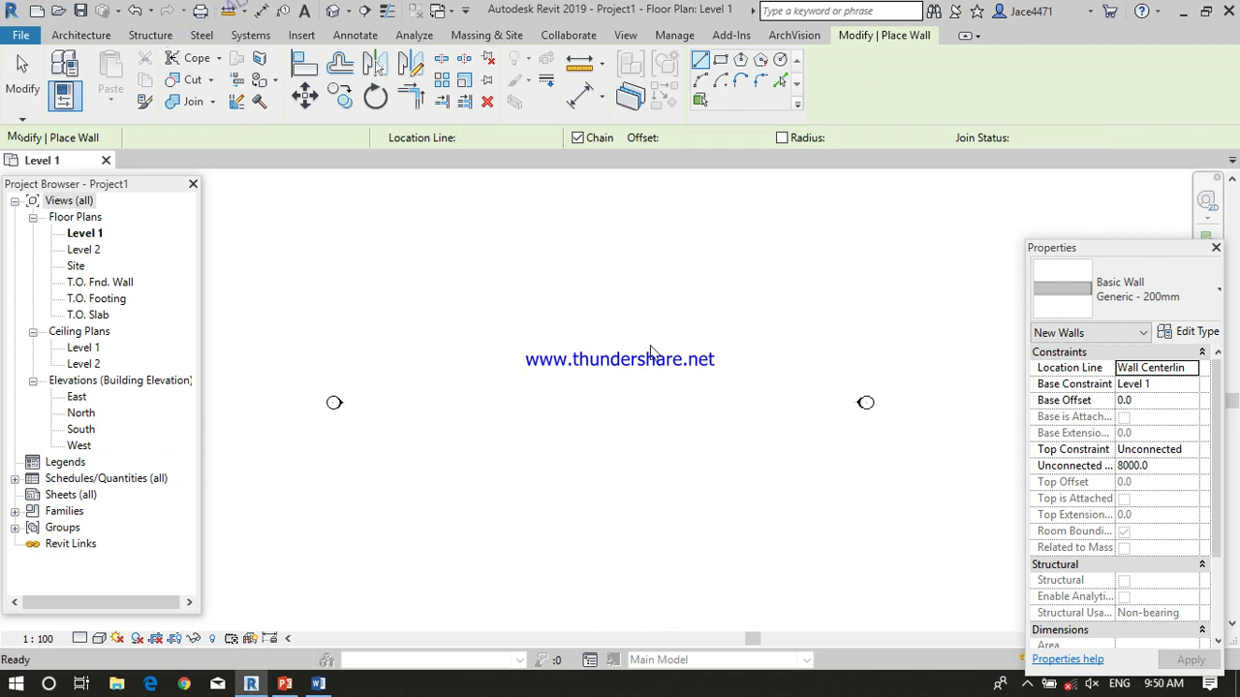
pyautogui.press('u')
pyautogui.press('n')
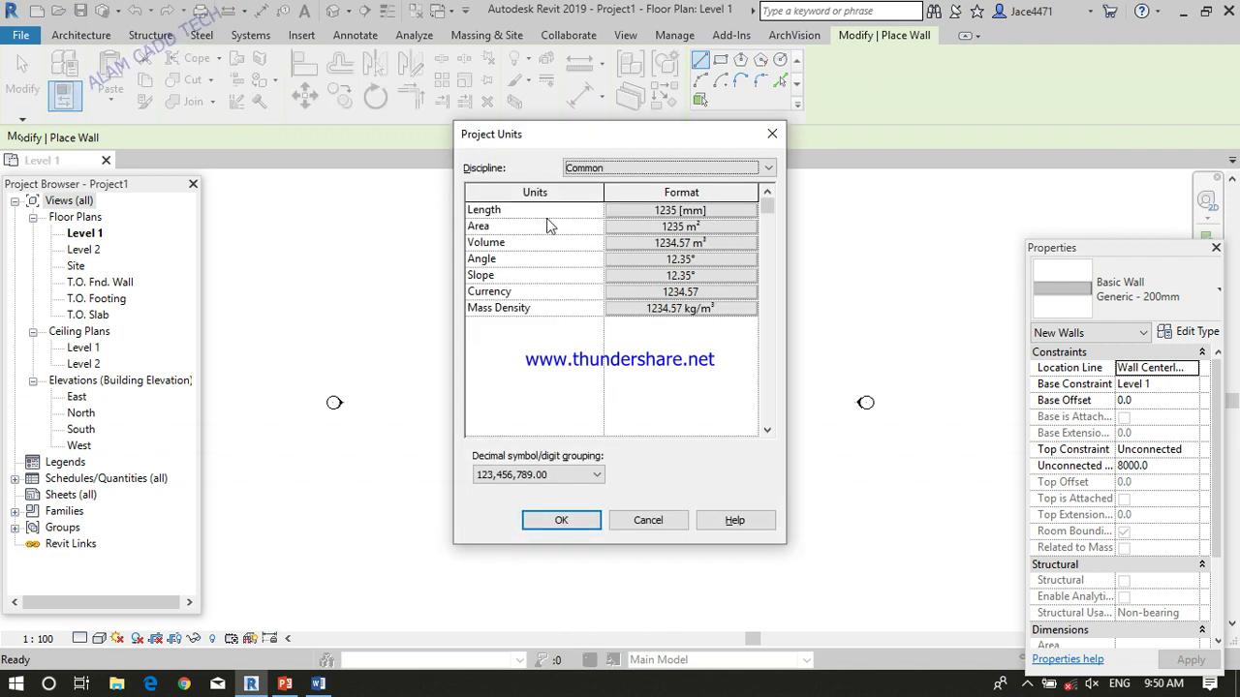
# Set project length units to feet and fractional inches, then dock the Properties palette
pyautogui.click(734, 210)
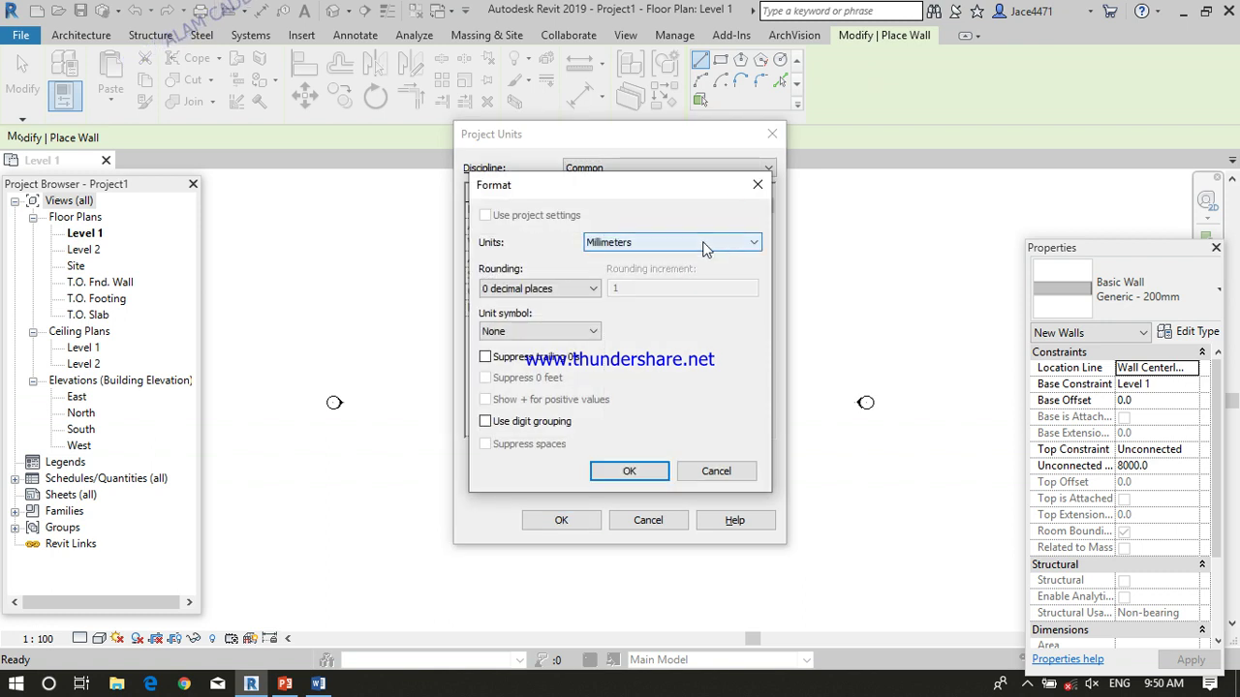
pyautogui.click(719, 243)
pyautogui.scroll(3, 719, 246)
pyautogui.click(691, 268)
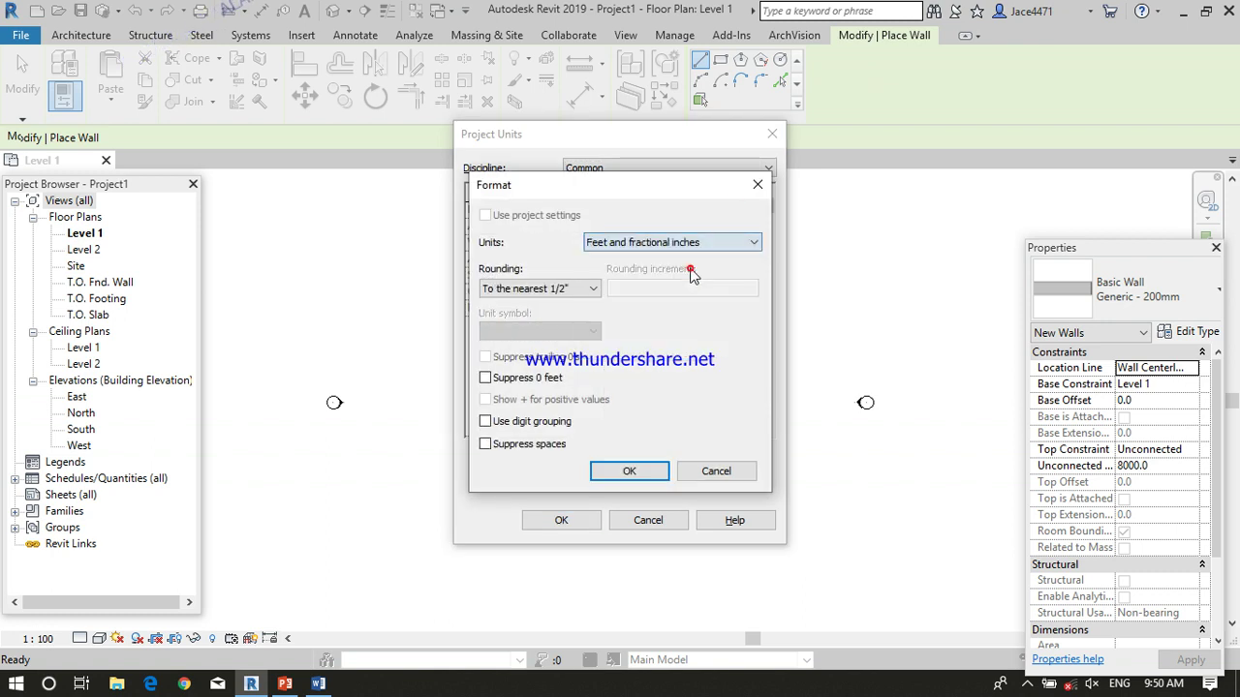
pyautogui.click(630, 471)
pyautogui.click(560, 520)
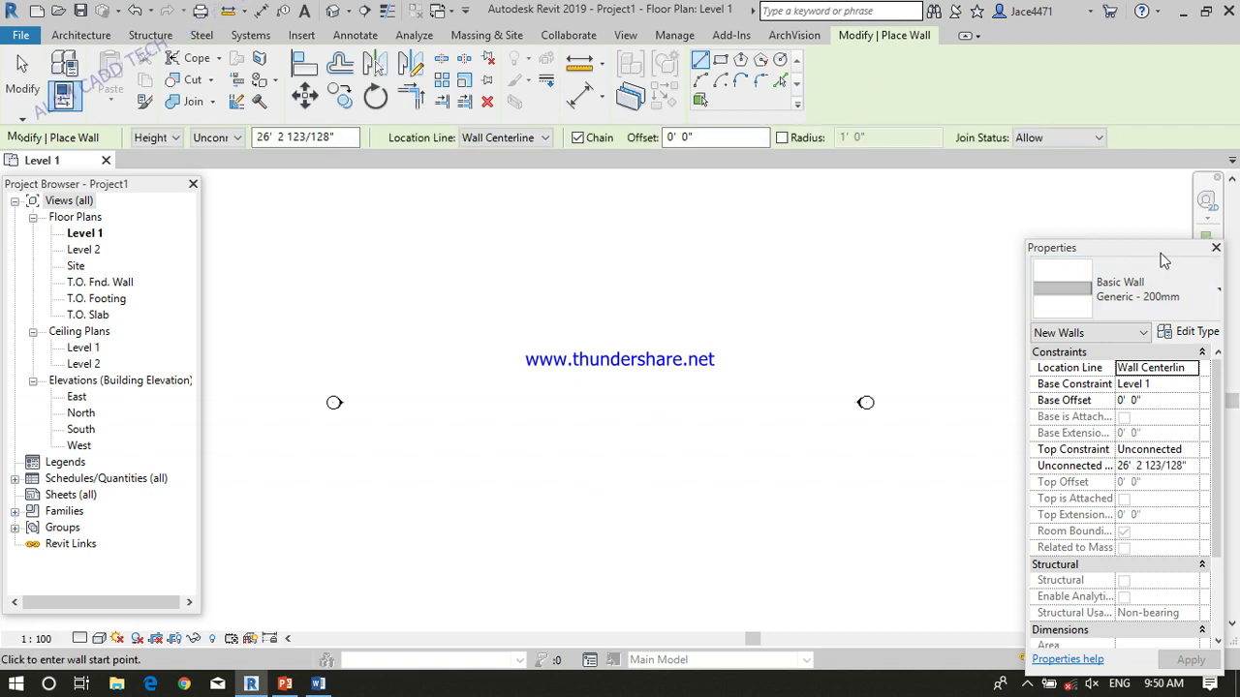
pyautogui.moveTo(1093, 247); pyautogui.dragTo(1138, 195)
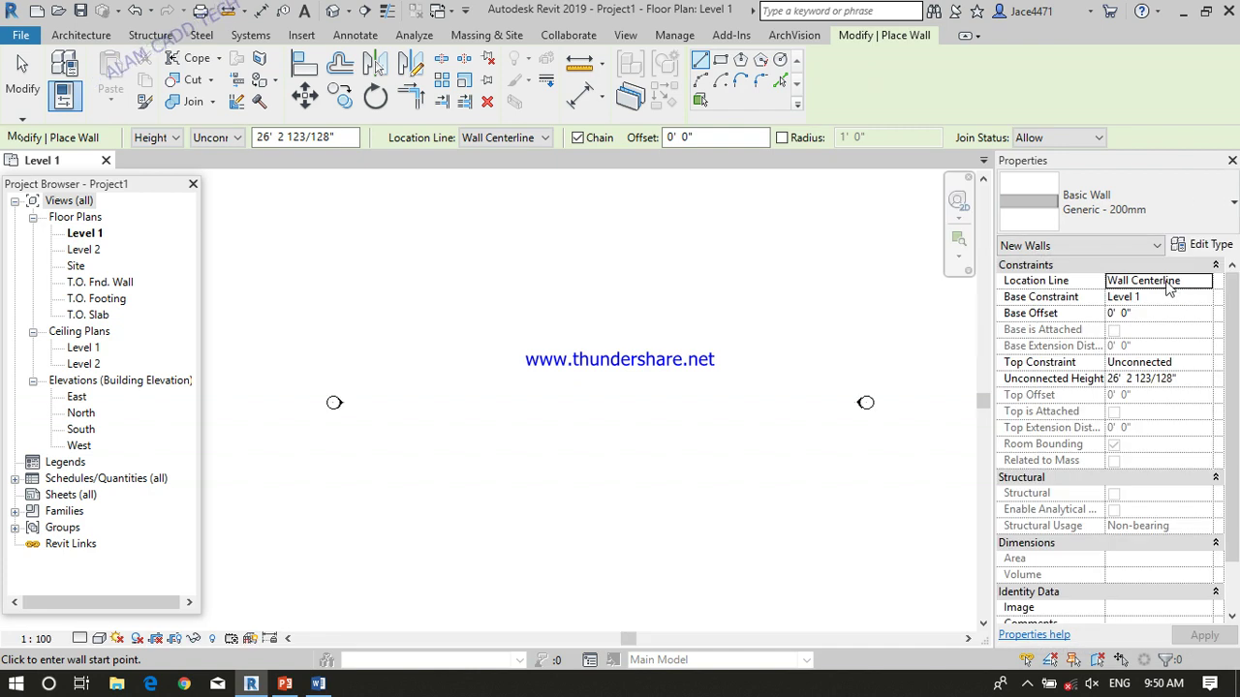
# Pick the Curtain Wall type from the wall Type Selector list
pyautogui.click(1202, 203)
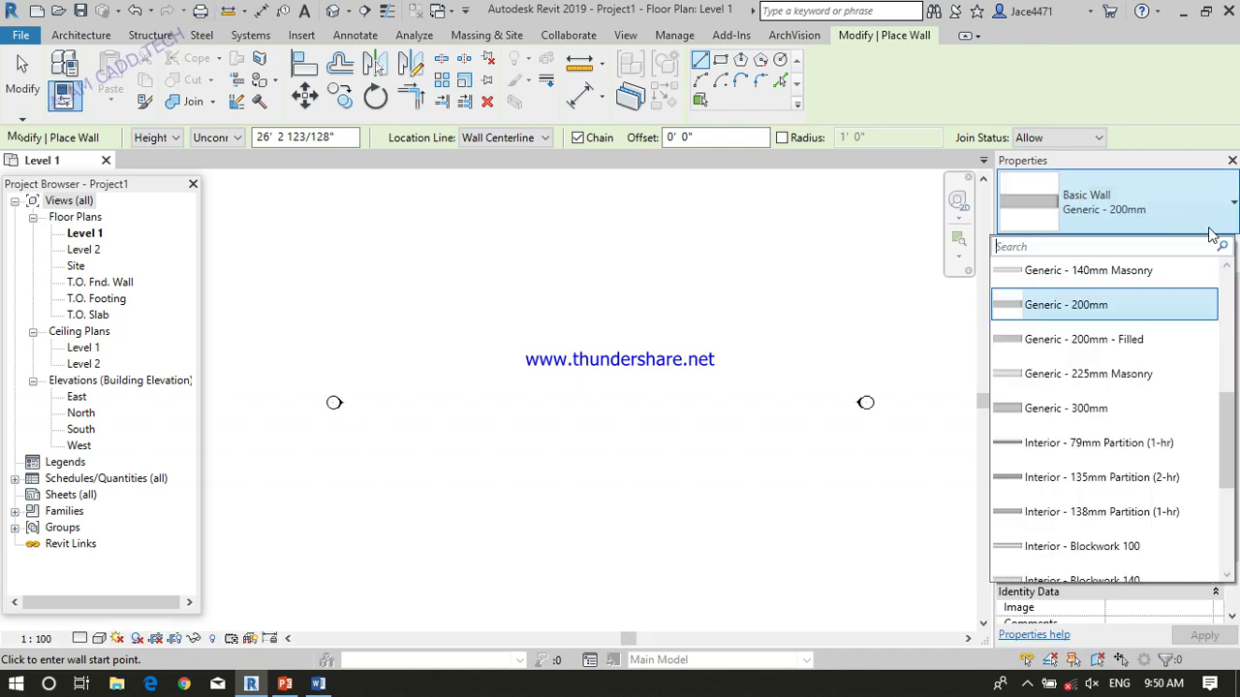
pyautogui.scroll(2, 1087, 374)
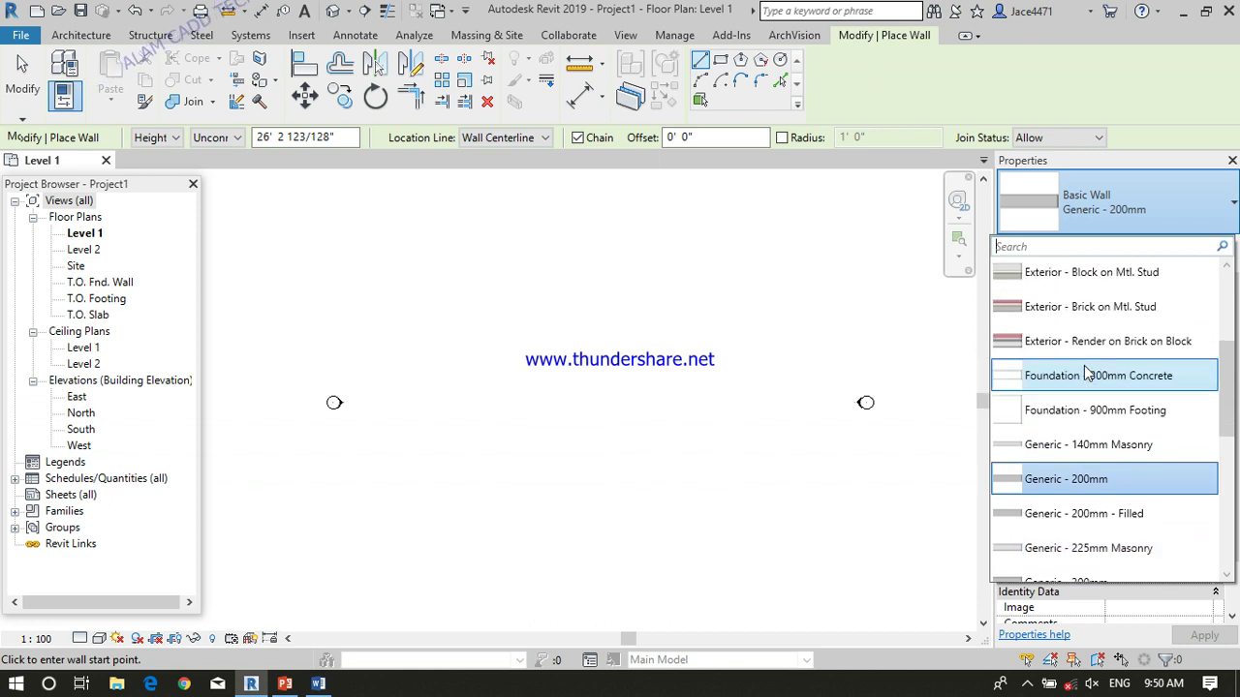
pyautogui.scroll(2, 1087, 374)
pyautogui.scroll(1, 1087, 368)
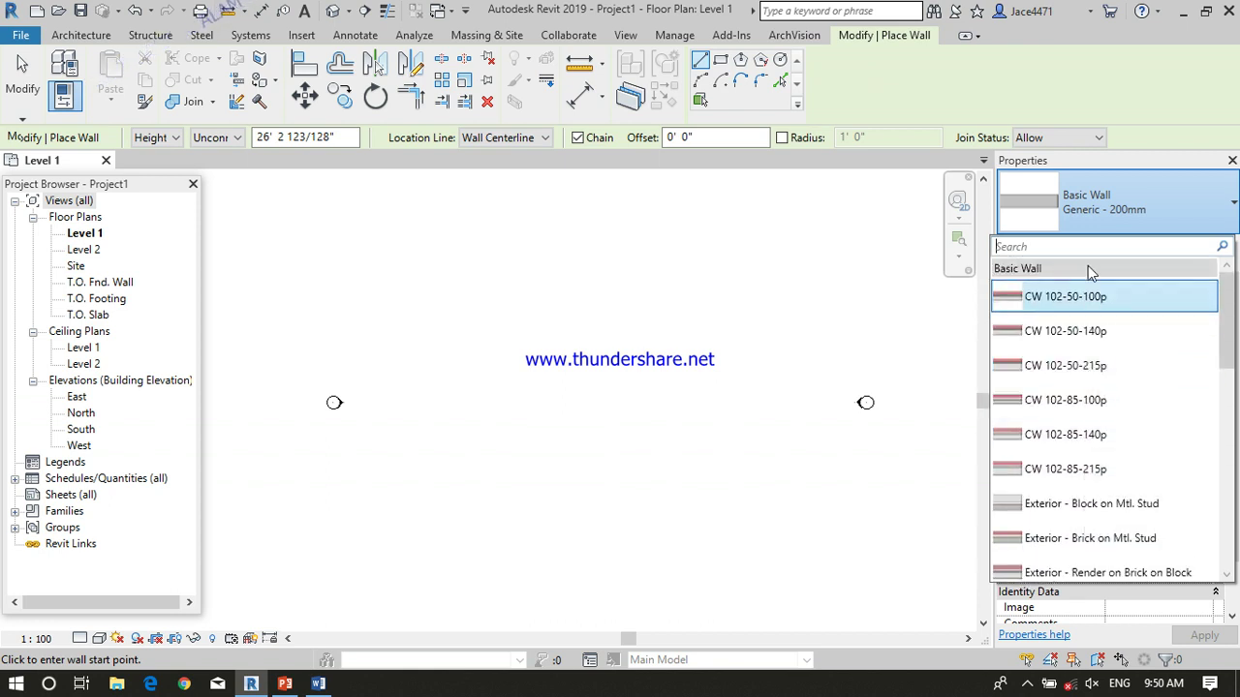
pyautogui.scroll(-1, 1074, 523)
pyautogui.scroll(-2, 1061, 494)
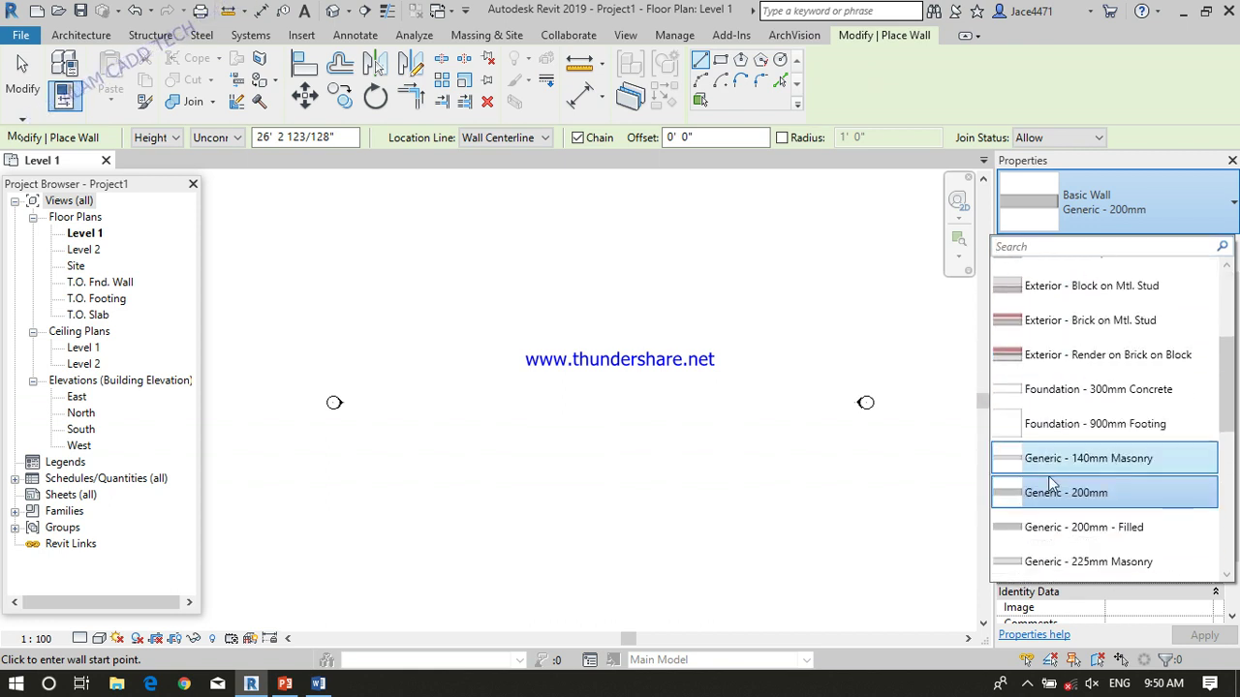
pyautogui.scroll(-1, 1051, 502)
pyautogui.scroll(-2, 1049, 502)
pyautogui.scroll(-1, 1051, 508)
pyautogui.scroll(-1, 1108, 435)
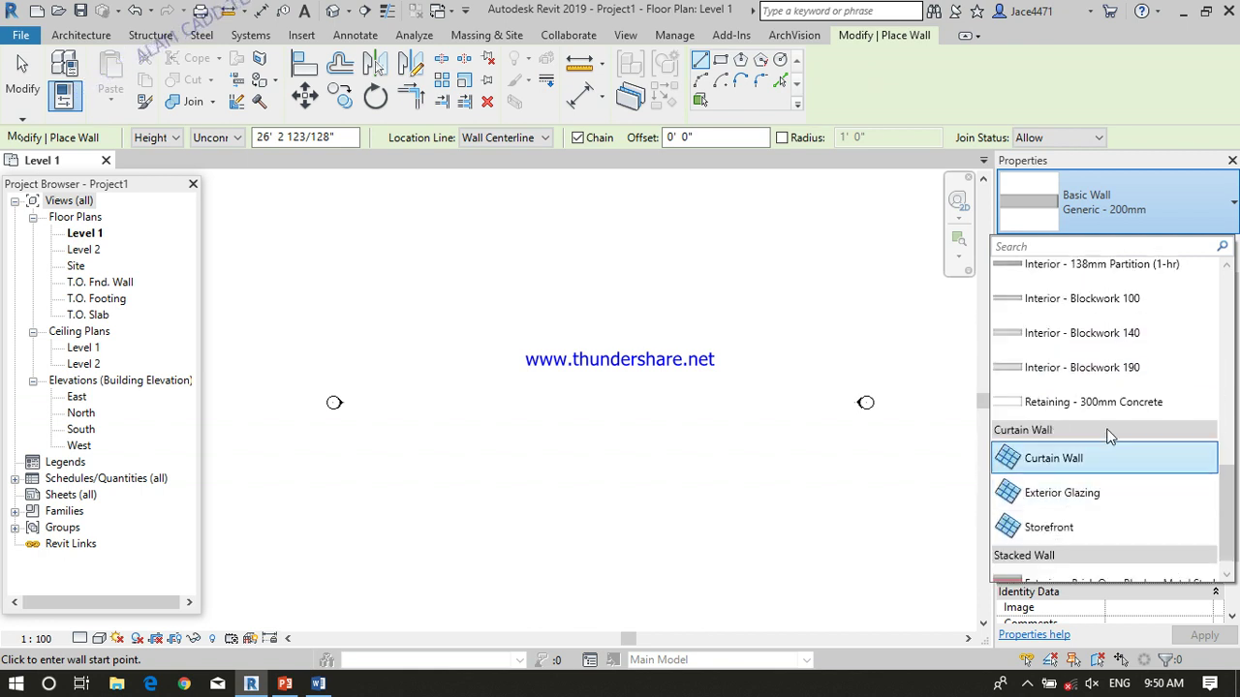
pyautogui.click(1109, 428)
pyautogui.scroll(-1, 1104, 529)
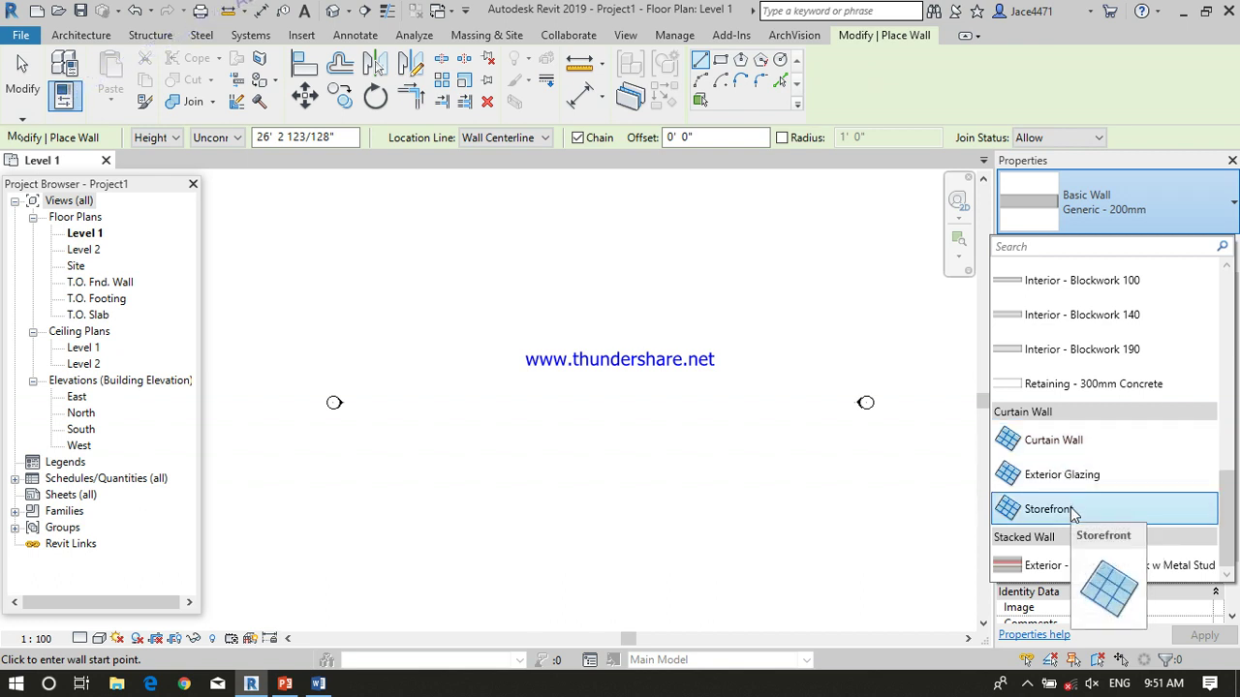
pyautogui.click(1109, 440)
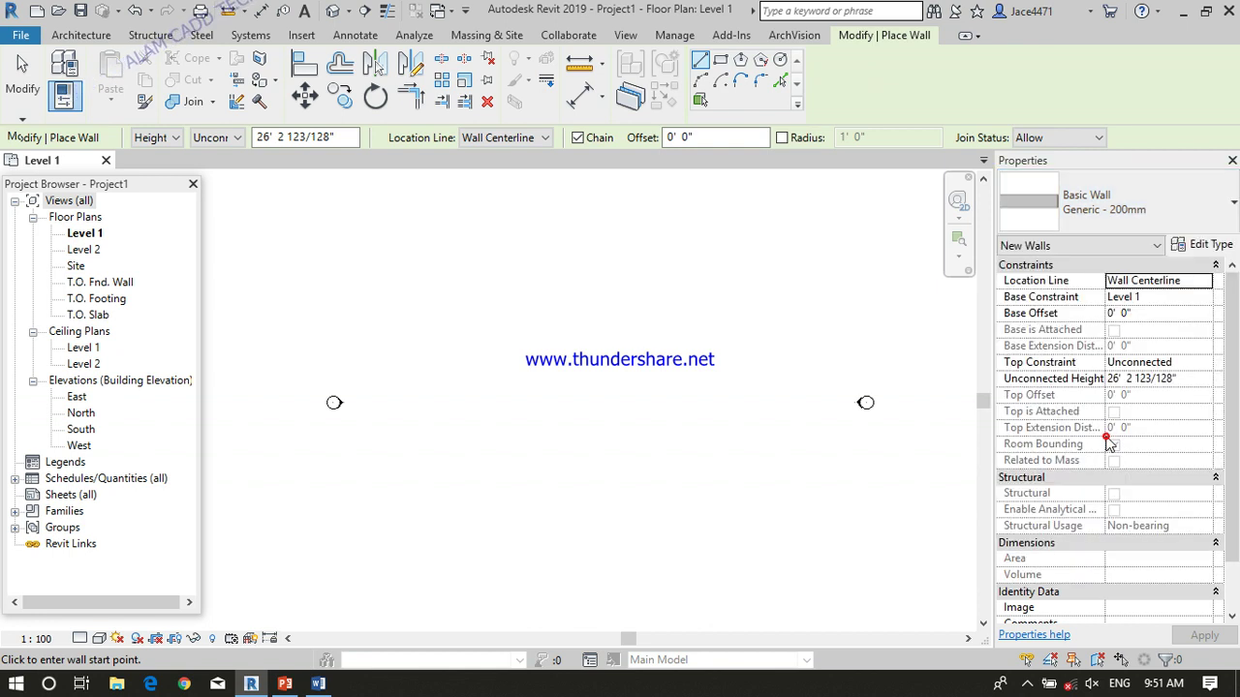
# Draw a straight curtain wall between two points on Level 1 and open the default 3D view
pyautogui.click(440, 350)
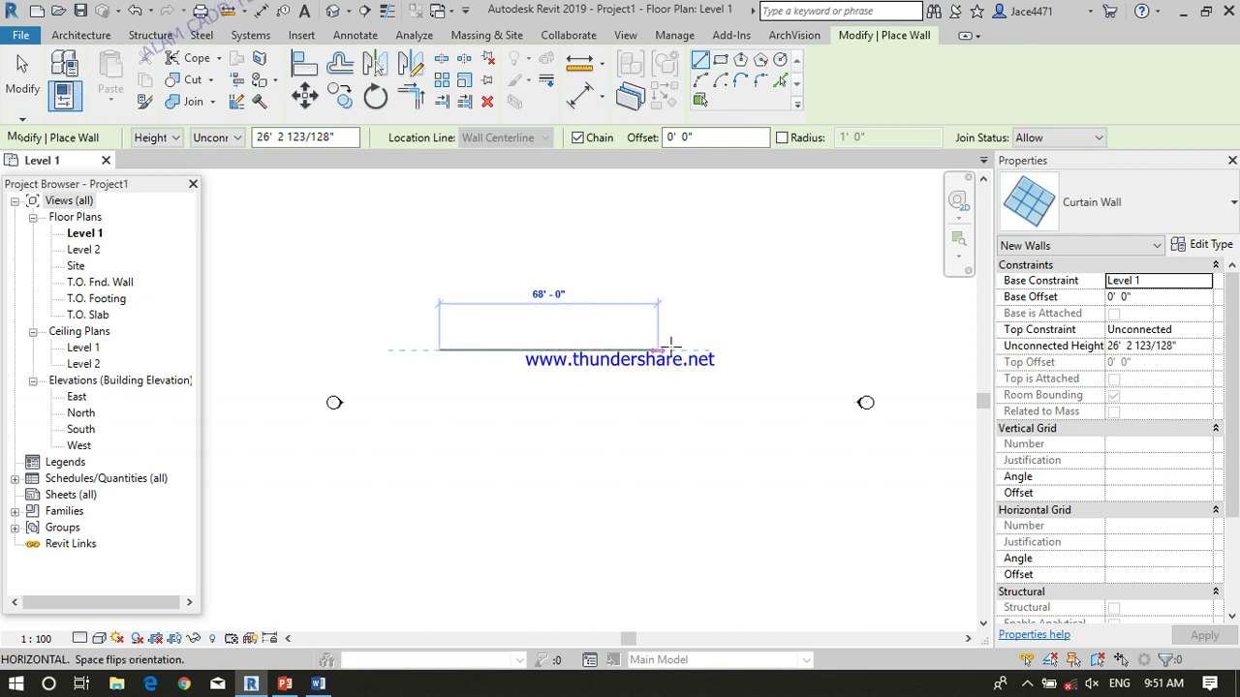
pyautogui.click(703, 346)
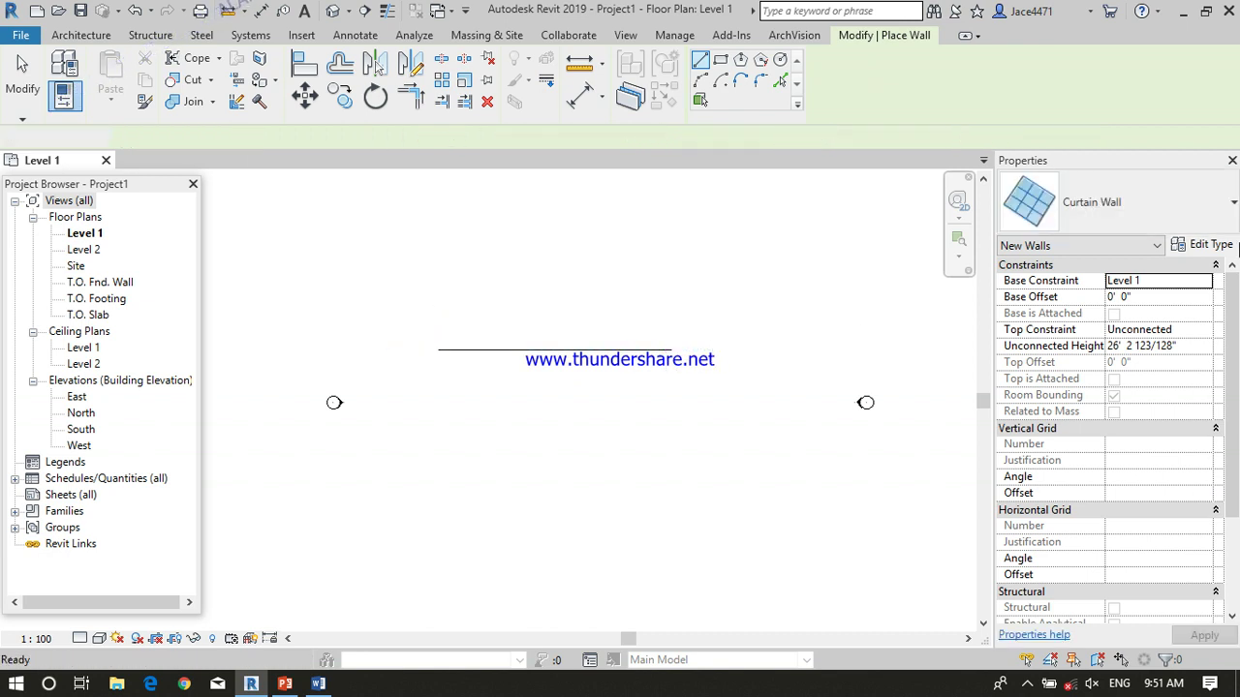
pyautogui.press('Escape')
pyautogui.press('Escape')
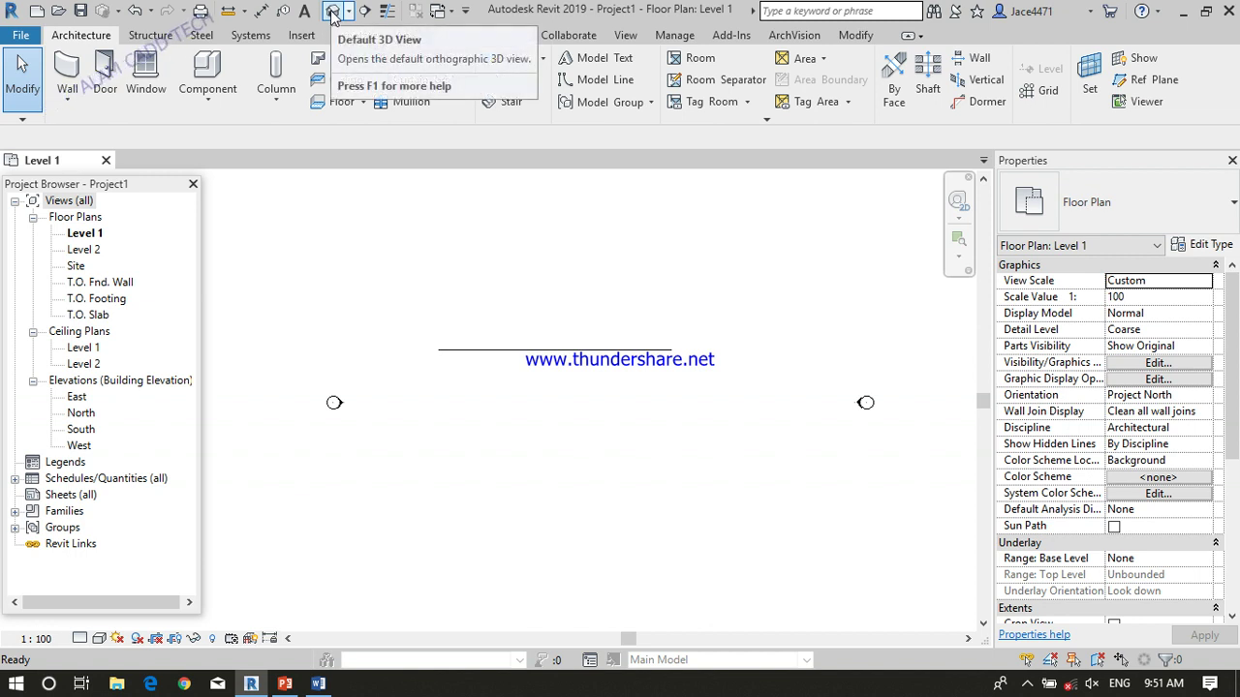
pyautogui.click(332, 12)
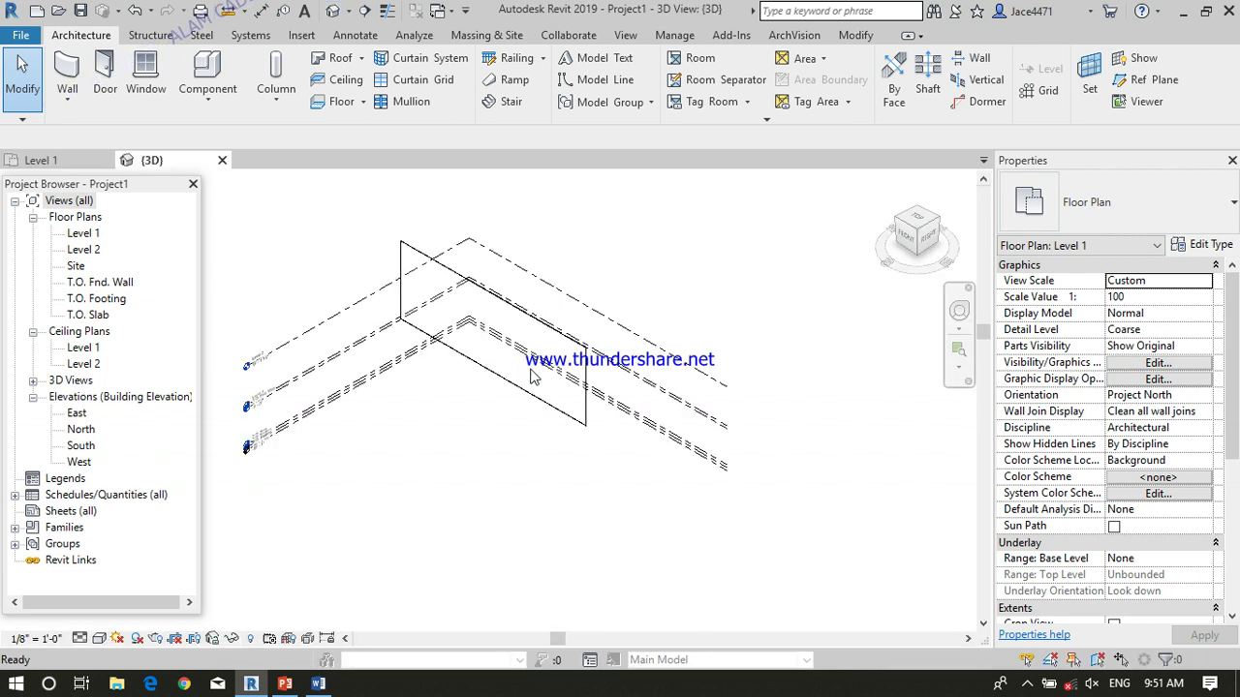
pyautogui.click(100, 638)
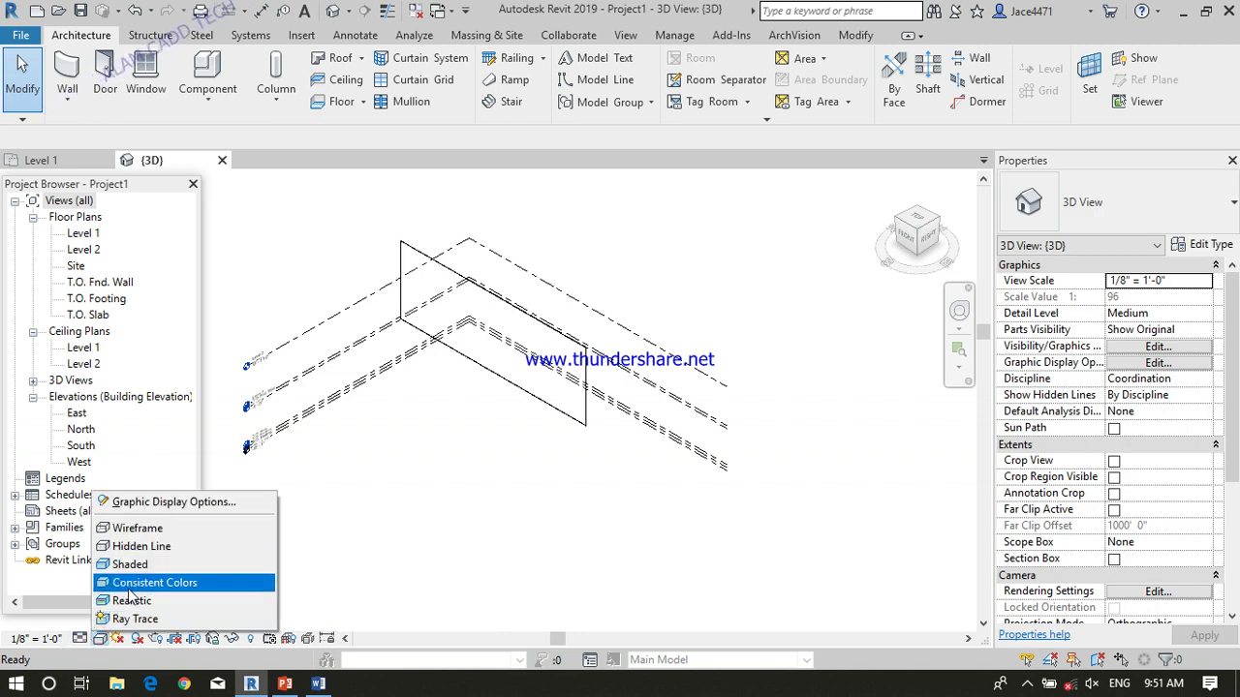
# Switch the 3D view to the Realistic style and orbit toward the wall's front
pyautogui.click(132, 601)
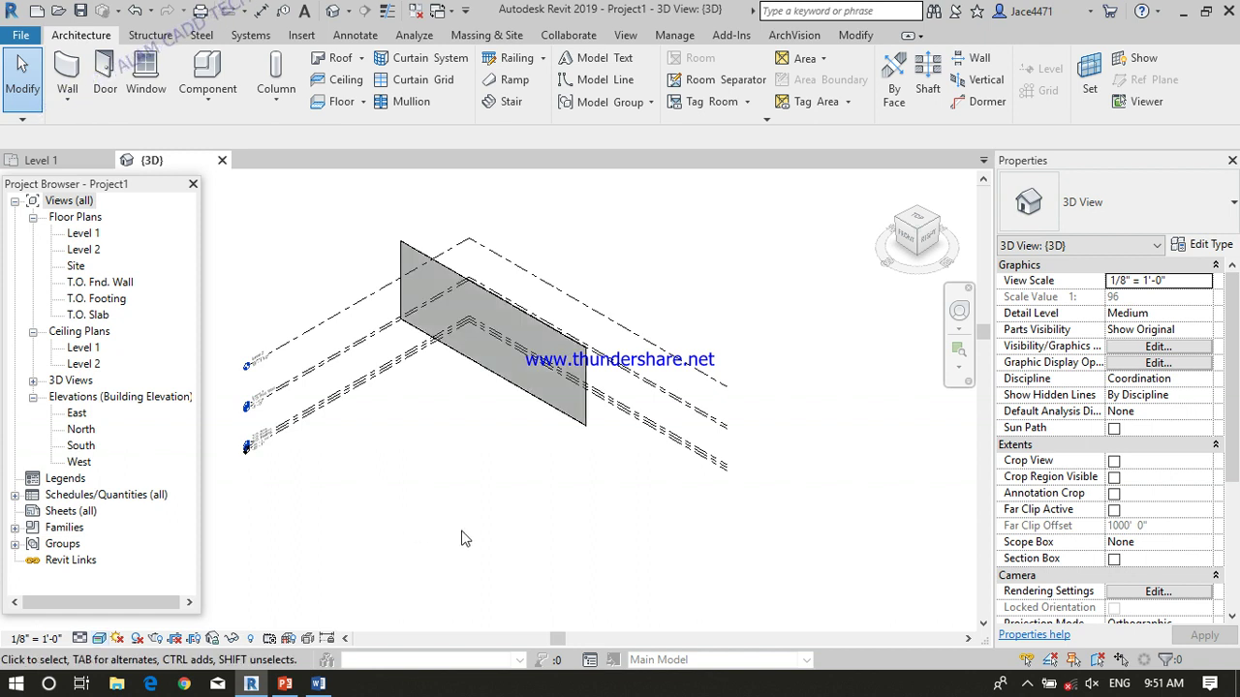
pyautogui.moveTo(461, 539)
pyautogui.keyDown('shift'); pyautogui.mouseDown(button='middle')
pyautogui.moveTo(587, 469)
pyautogui.moveTo(622, 416)
pyautogui.mouseUp(button='middle'); pyautogui.keyUp('shift')
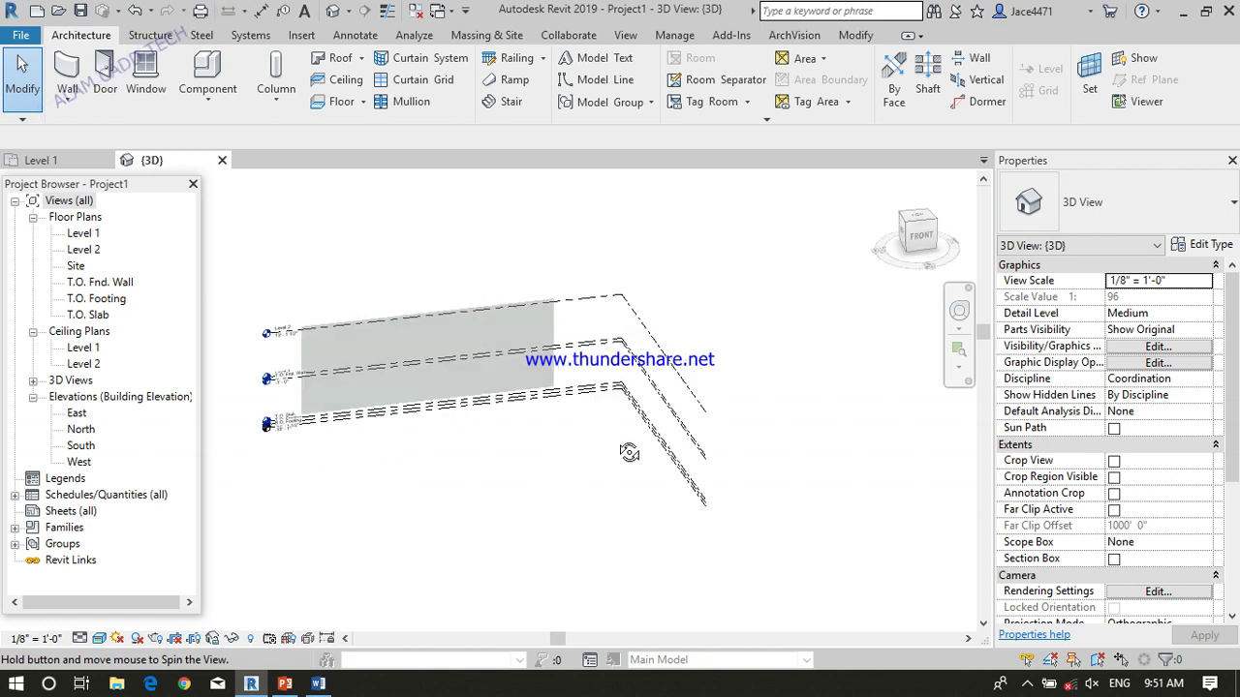
pyautogui.scroll(2, 455, 421)
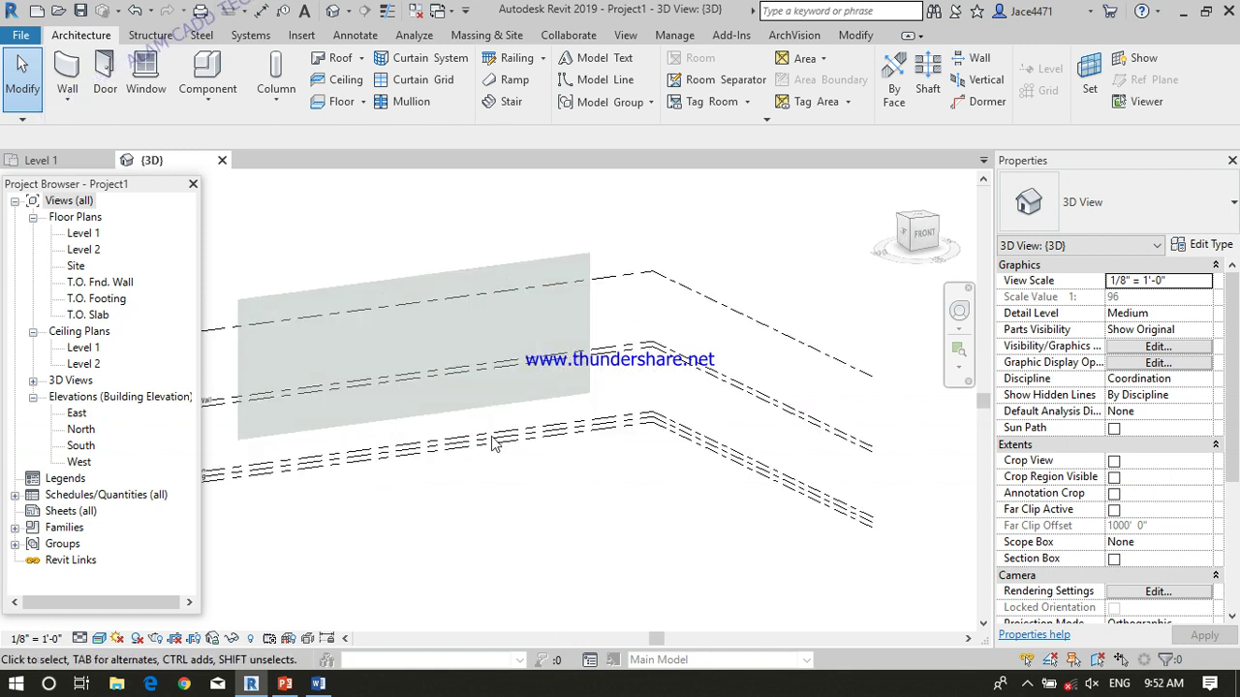
pyautogui.scroll(3, 436, 421)
pyautogui.scroll(-2, 472, 417)
pyautogui.scroll(-3, 479, 412)
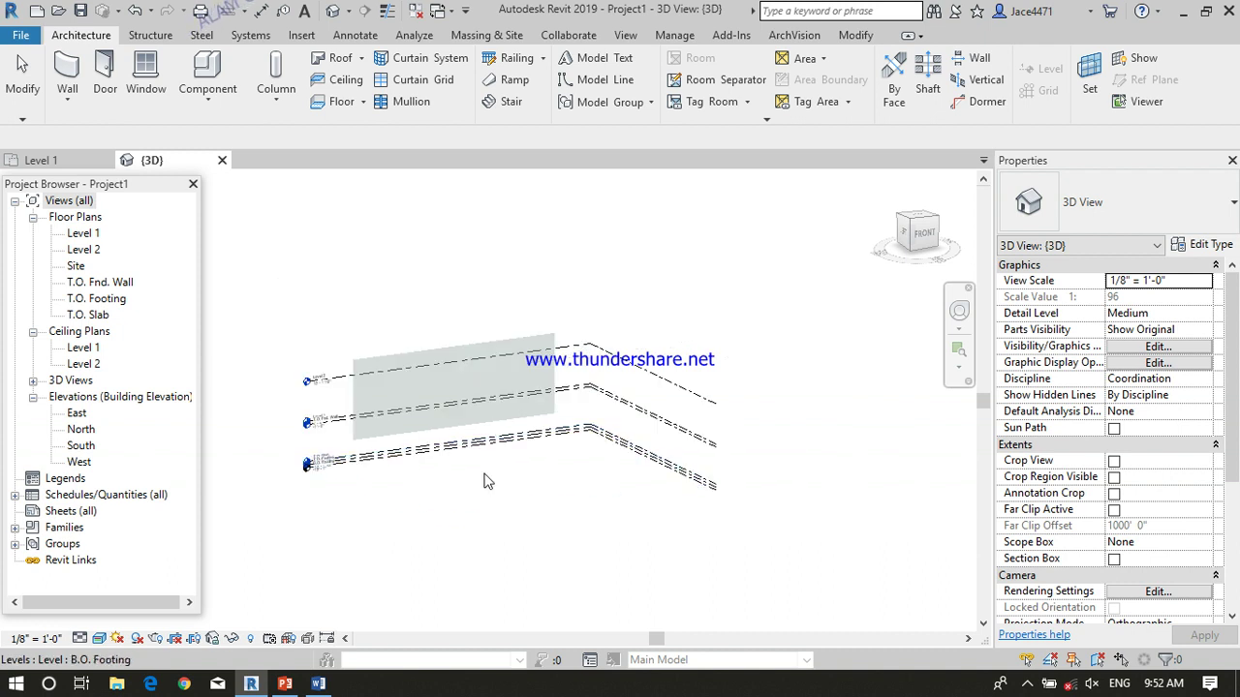
pyautogui.scroll(2, 496, 398)
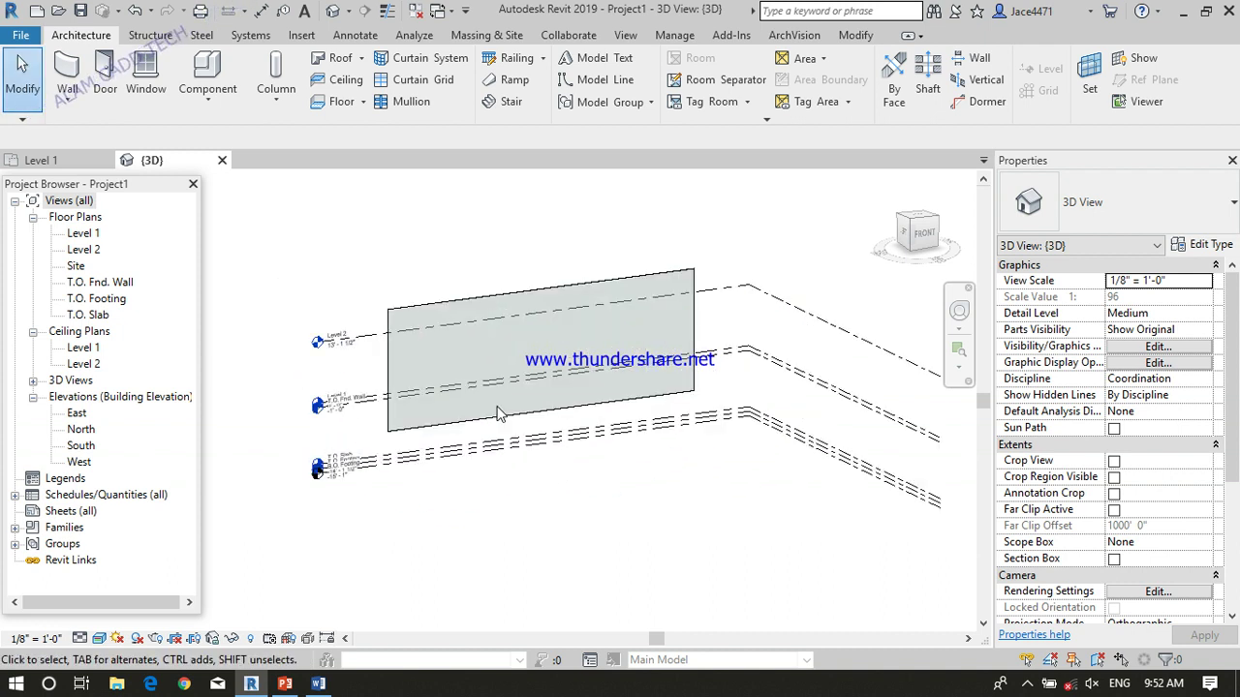
pyautogui.scroll(3, 499, 406)
pyautogui.scroll(-1, 503, 420)
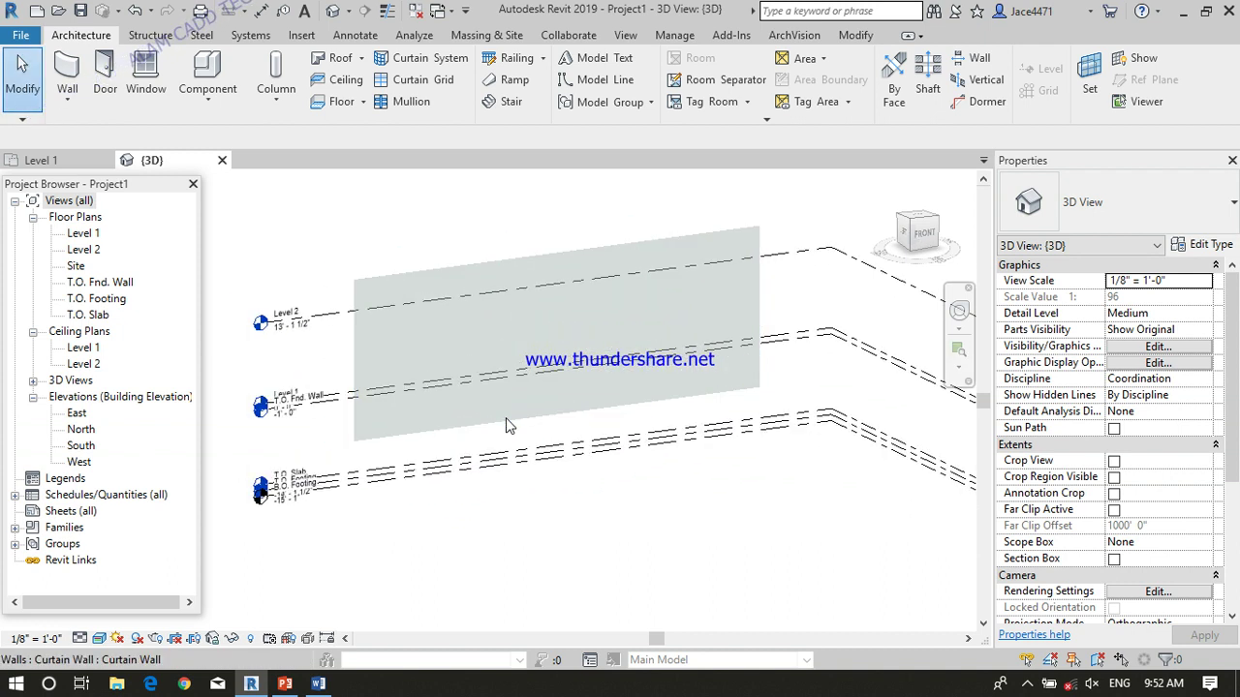
pyautogui.scroll(-1, 506, 418)
pyautogui.scroll(2, 530, 419)
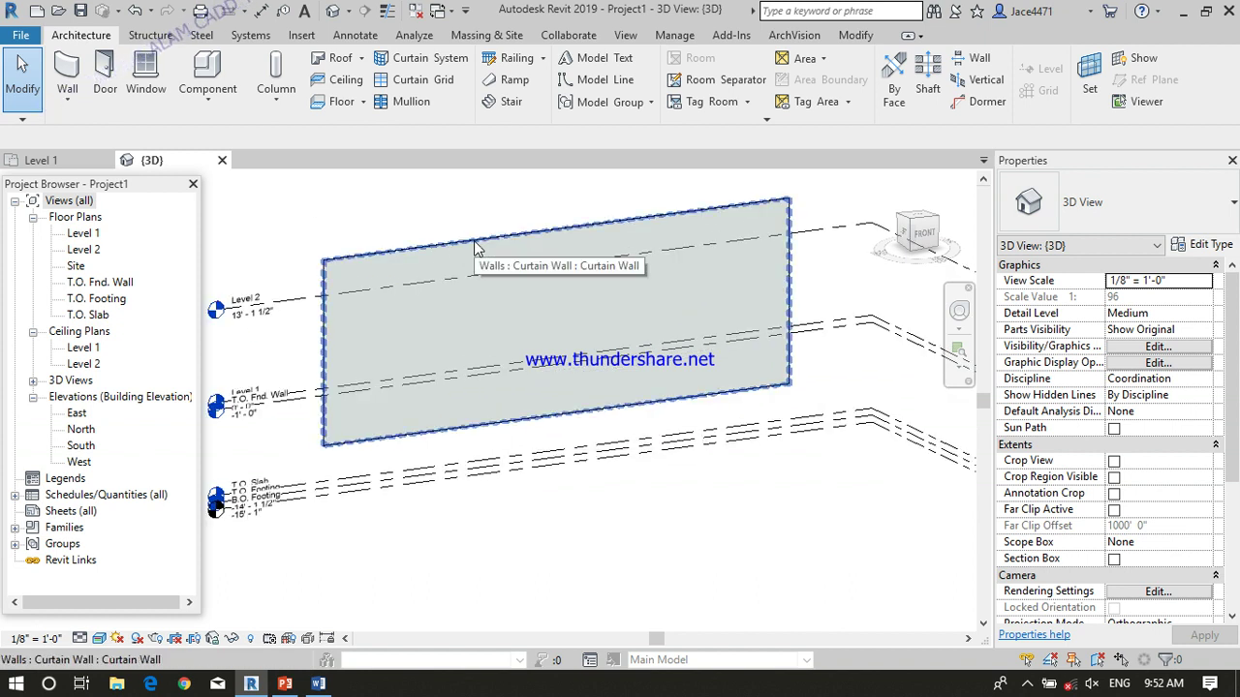
pyautogui.scroll(1, 480, 247)
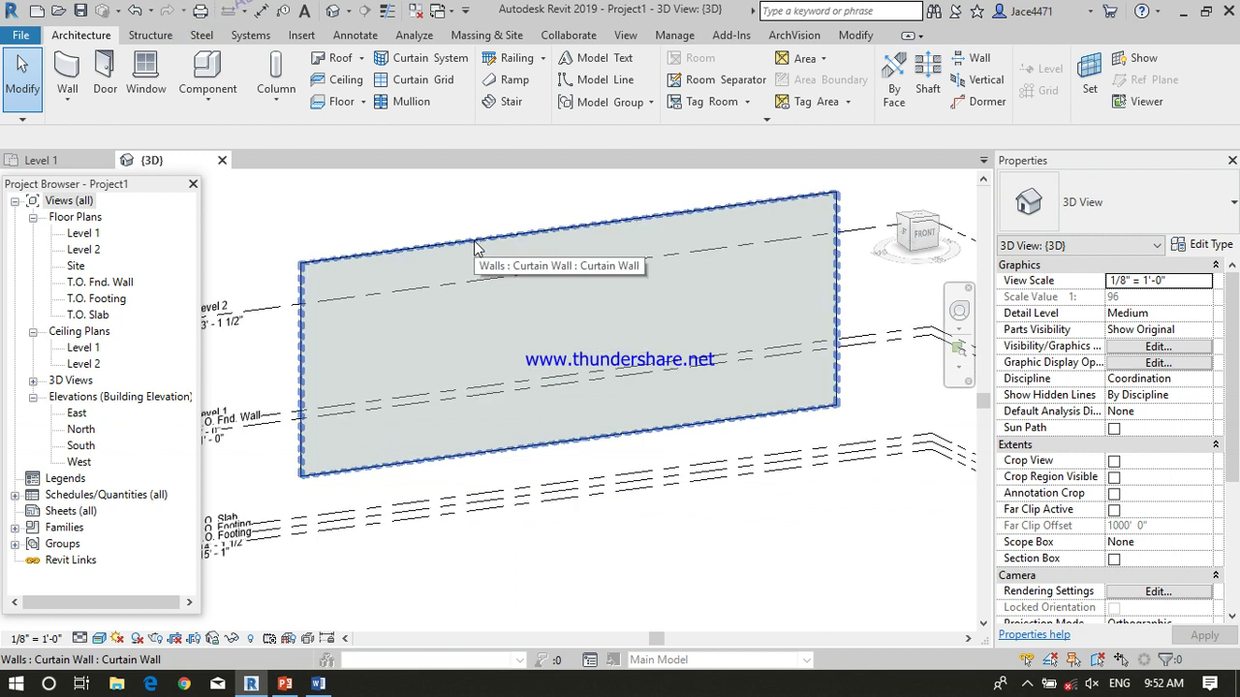
# Show the curtain wall straight from the front via the ViewCube, zoomed in and centred
pyautogui.click(927, 240)
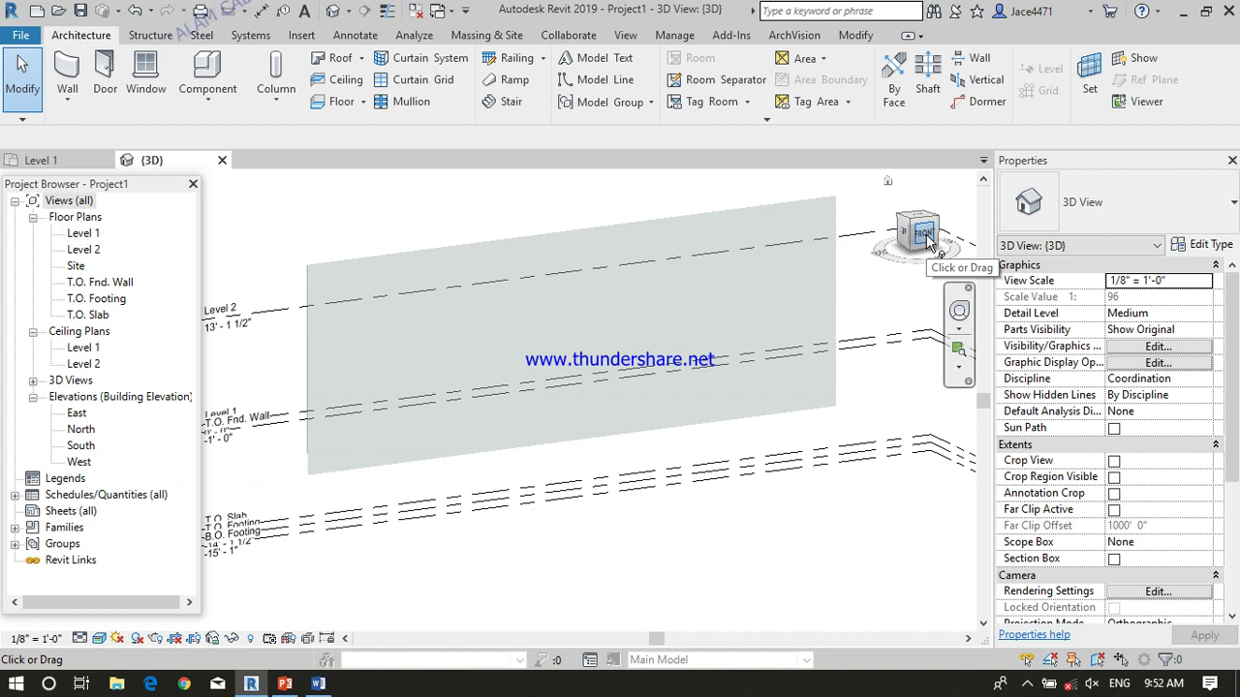
pyautogui.click(925, 236)
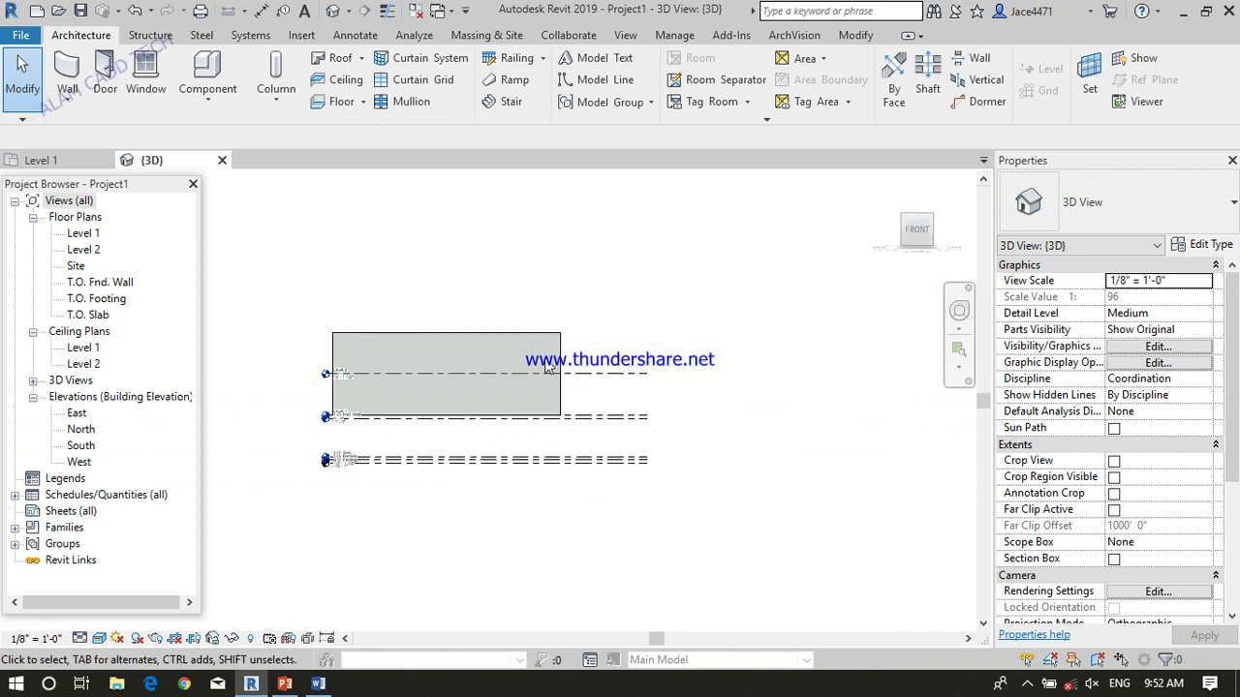
pyautogui.scroll(1, 383, 370)
pyautogui.scroll(1, 406, 449)
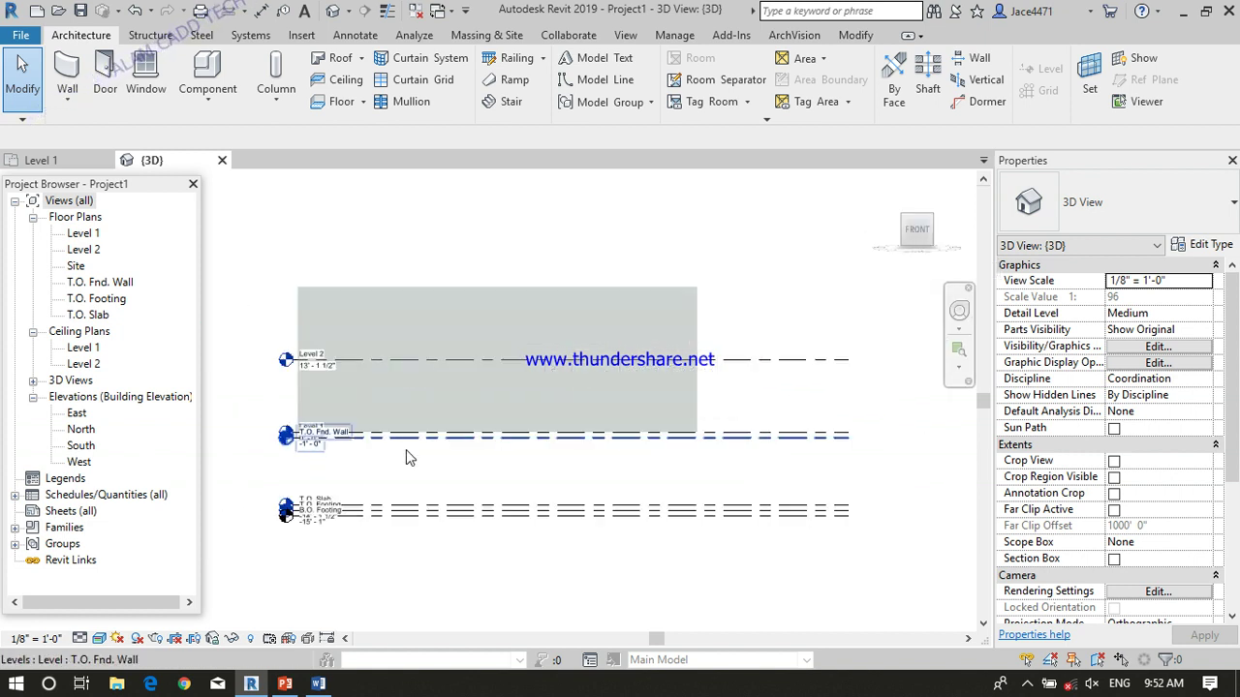
pyautogui.moveTo(439, 471); pyautogui.dragTo(479, 450, button='middle')
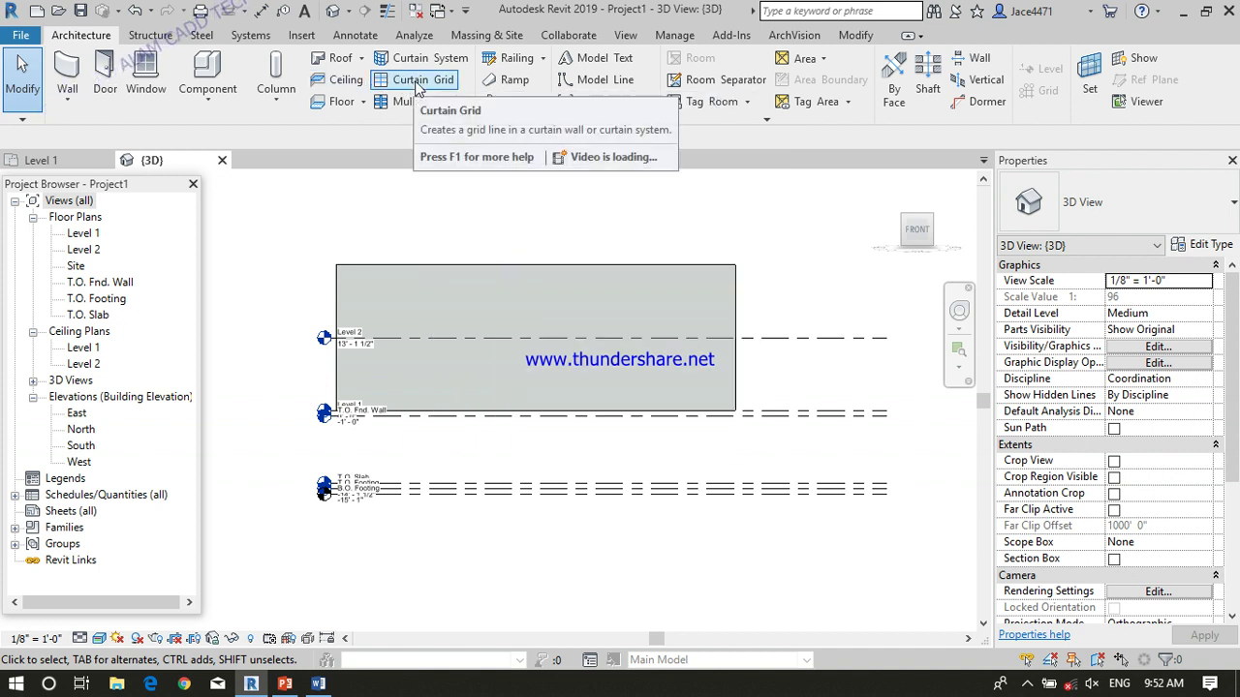
# Place seven vertical curtain grid lines along the curtain wall's top edge
pyautogui.click(417, 85)
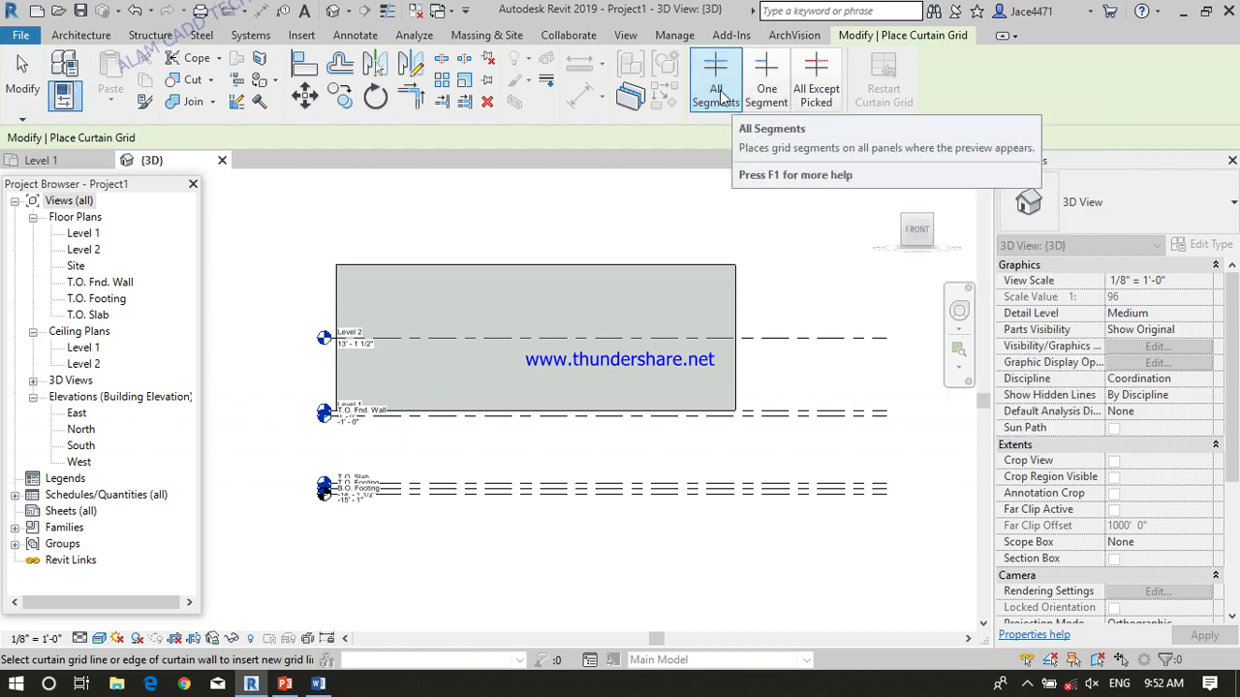
pyautogui.click(386, 264)
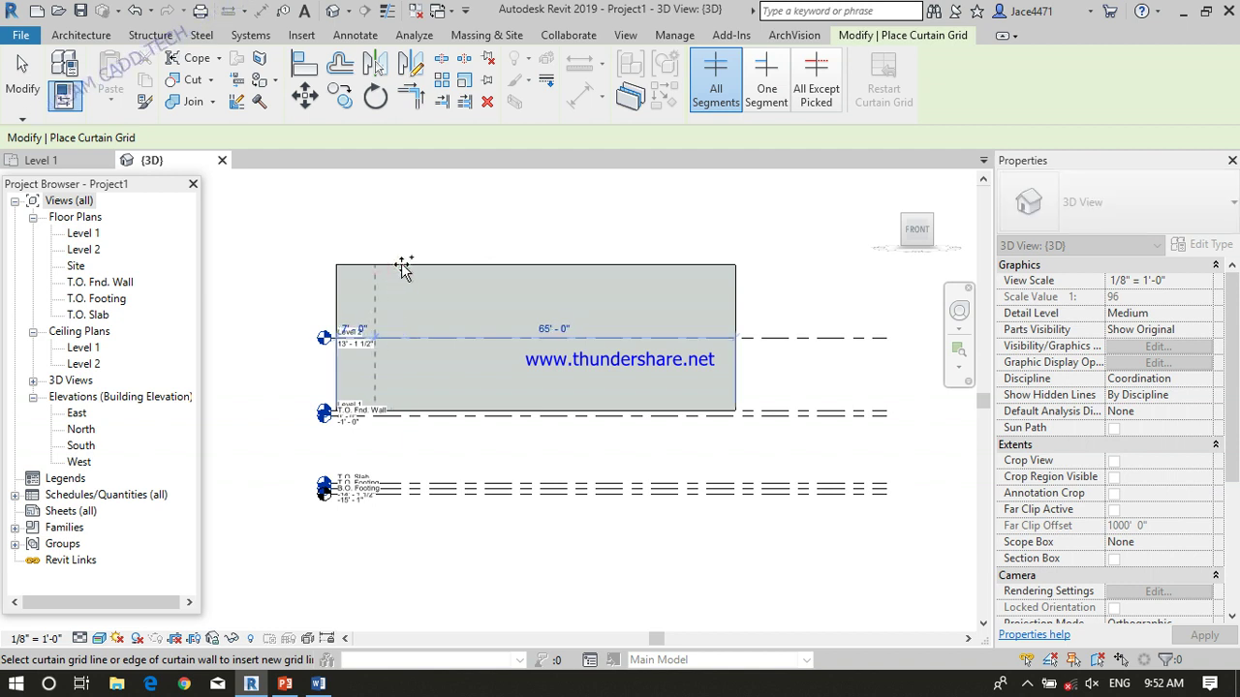
pyautogui.click(423, 267)
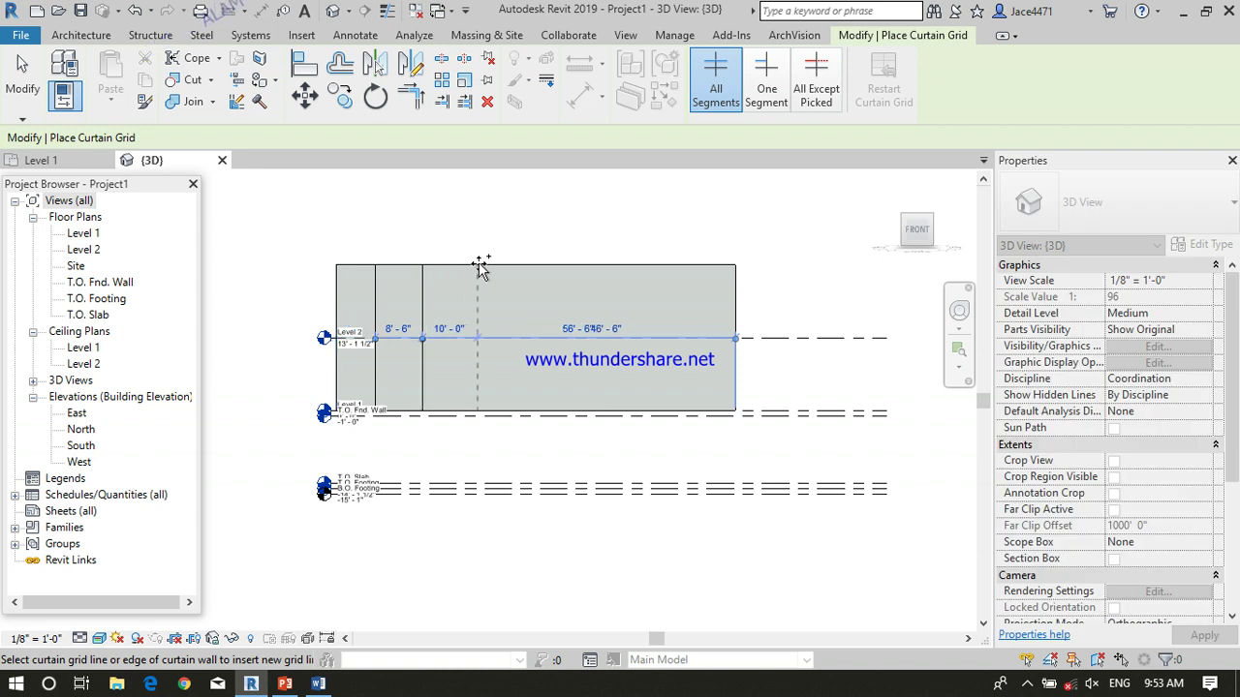
pyautogui.click(479, 268)
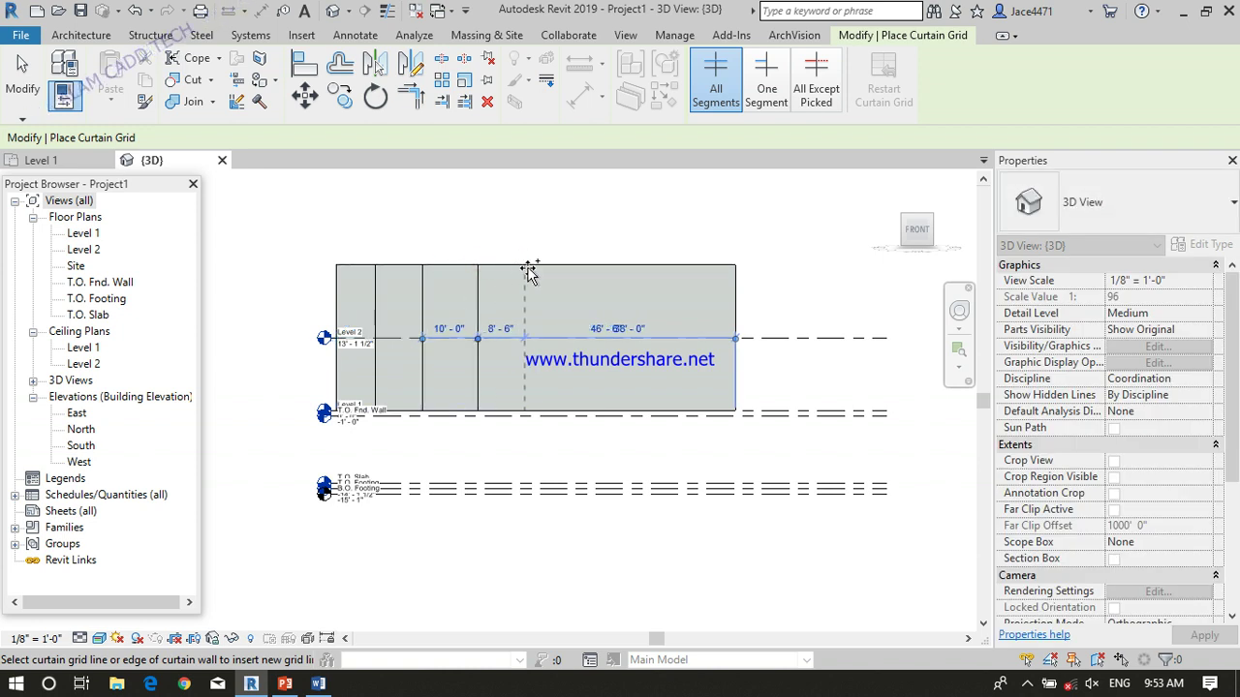
pyautogui.click(530, 273)
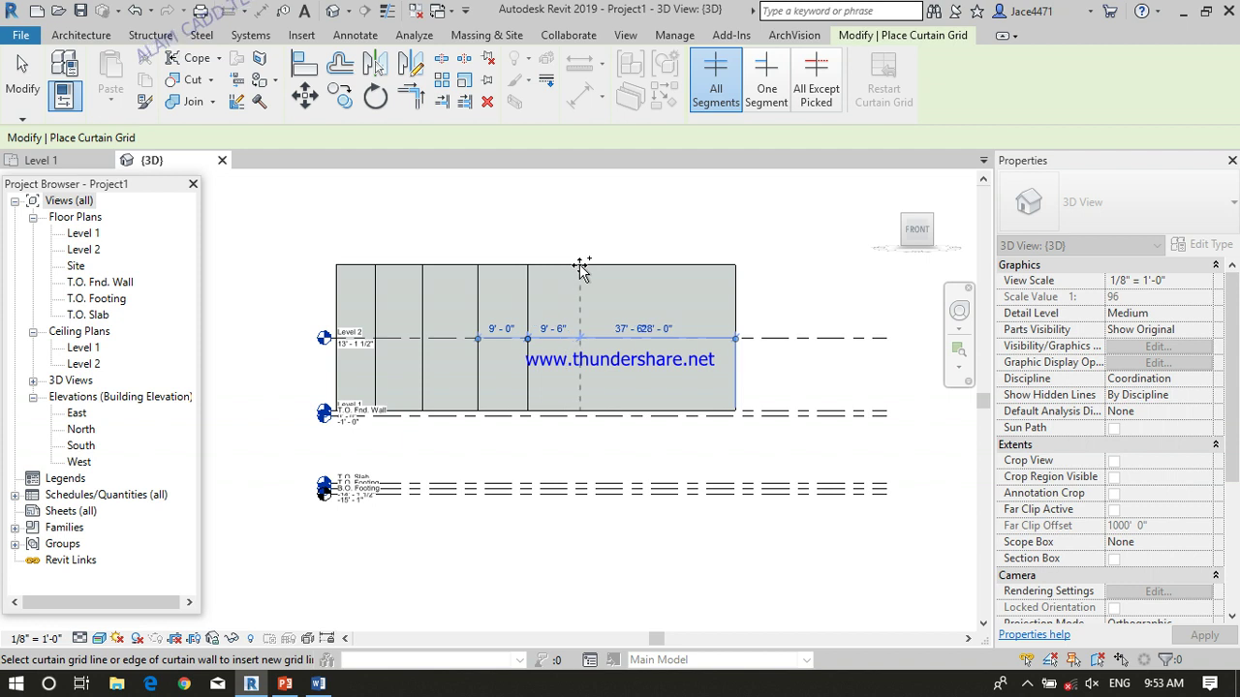
pyautogui.click(581, 268)
pyautogui.click(629, 268)
pyautogui.click(674, 269)
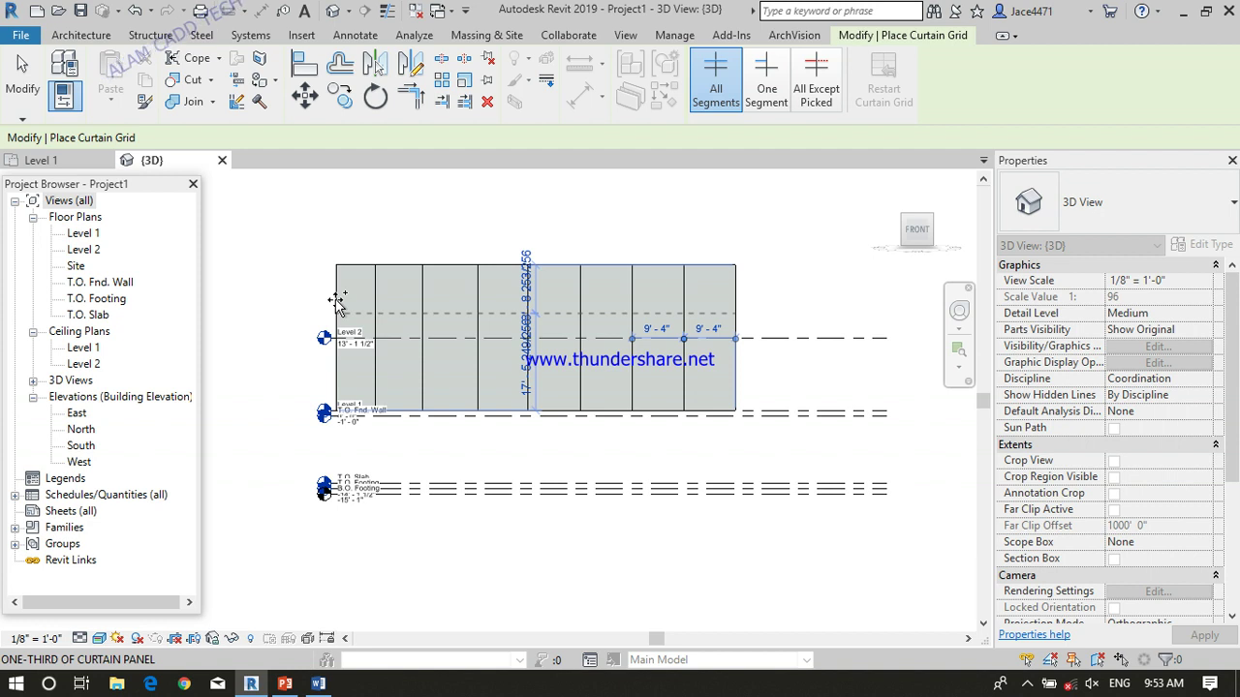
# Add three horizontal curtain grid lines along the side, then cancel grid placement
pyautogui.click(336, 302)
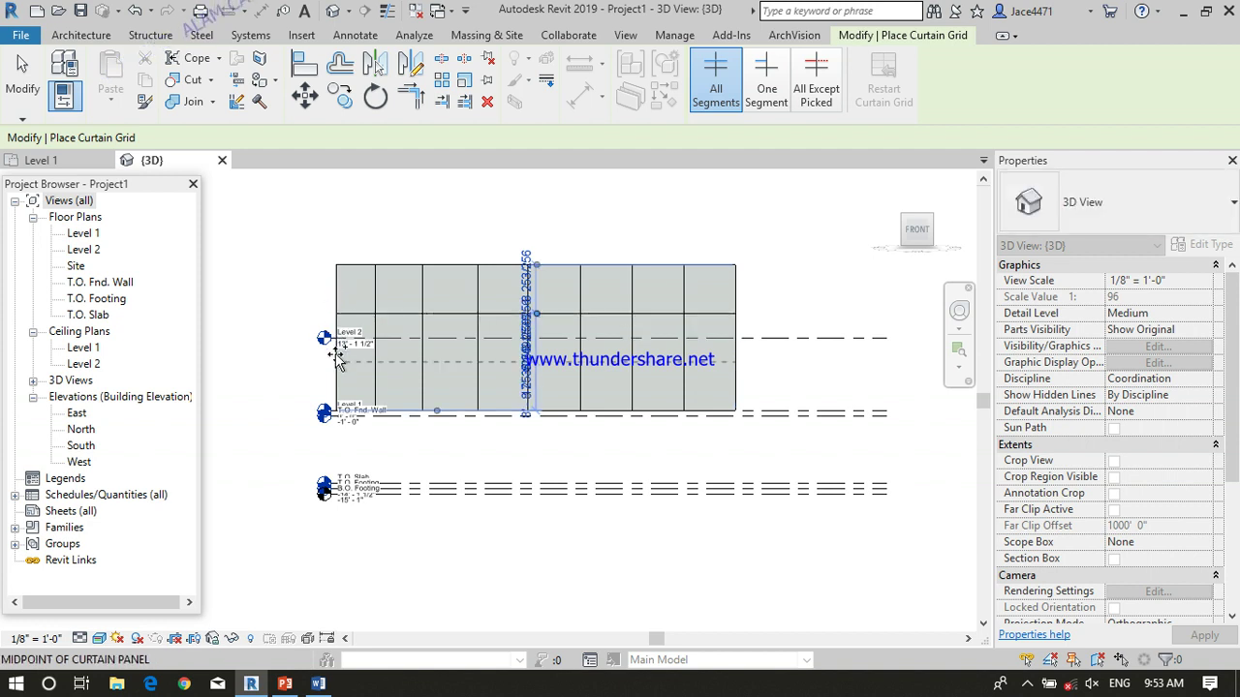
pyautogui.click(336, 359)
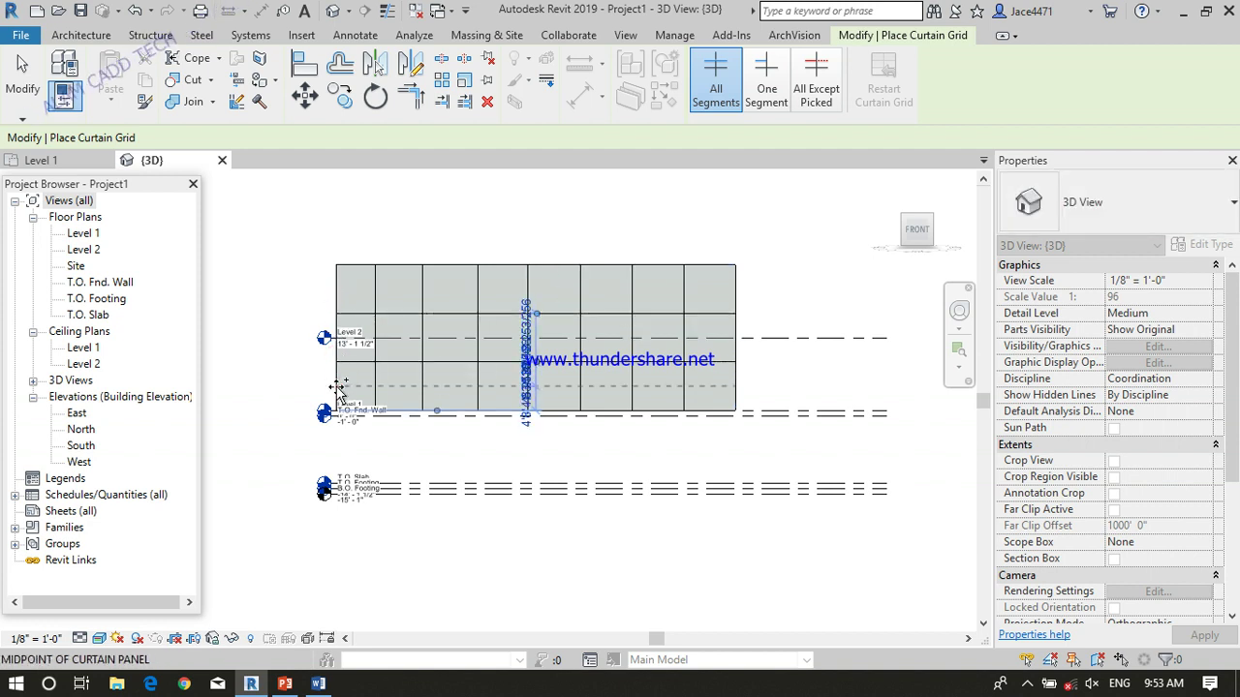
pyautogui.click(336, 388)
pyautogui.rightClick(600, 211)
pyautogui.click(587, 190)
pyautogui.rightClick(587, 192)
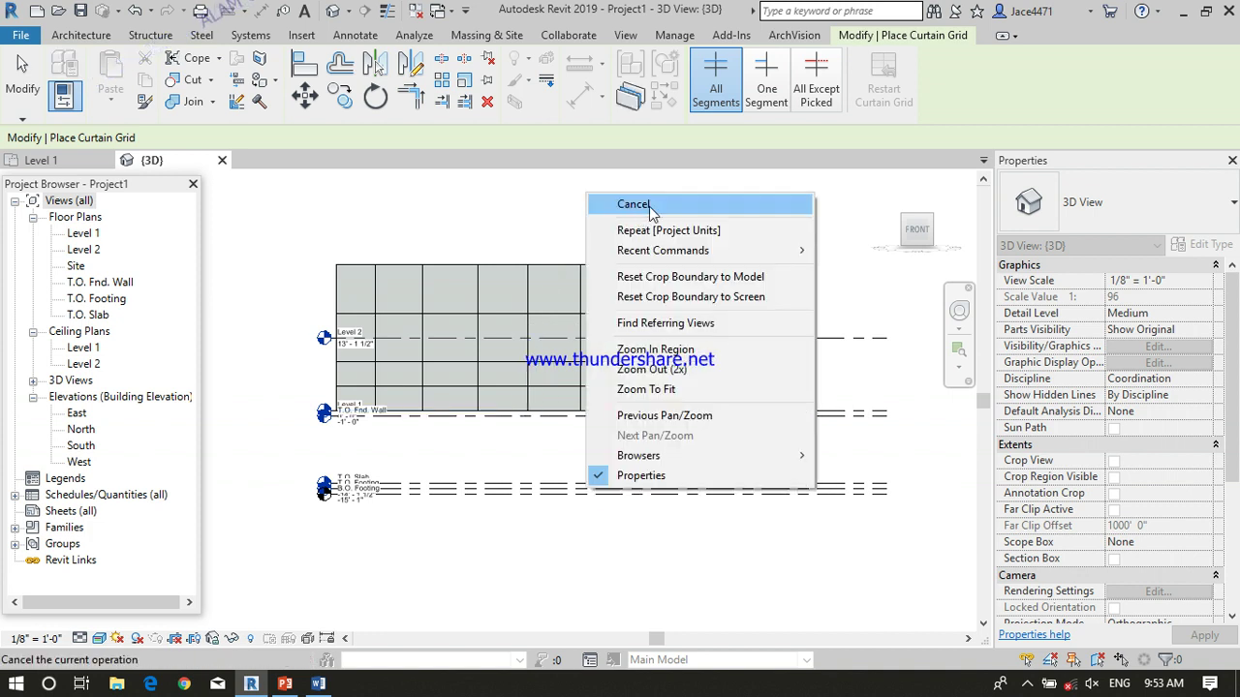
pyautogui.click(649, 205)
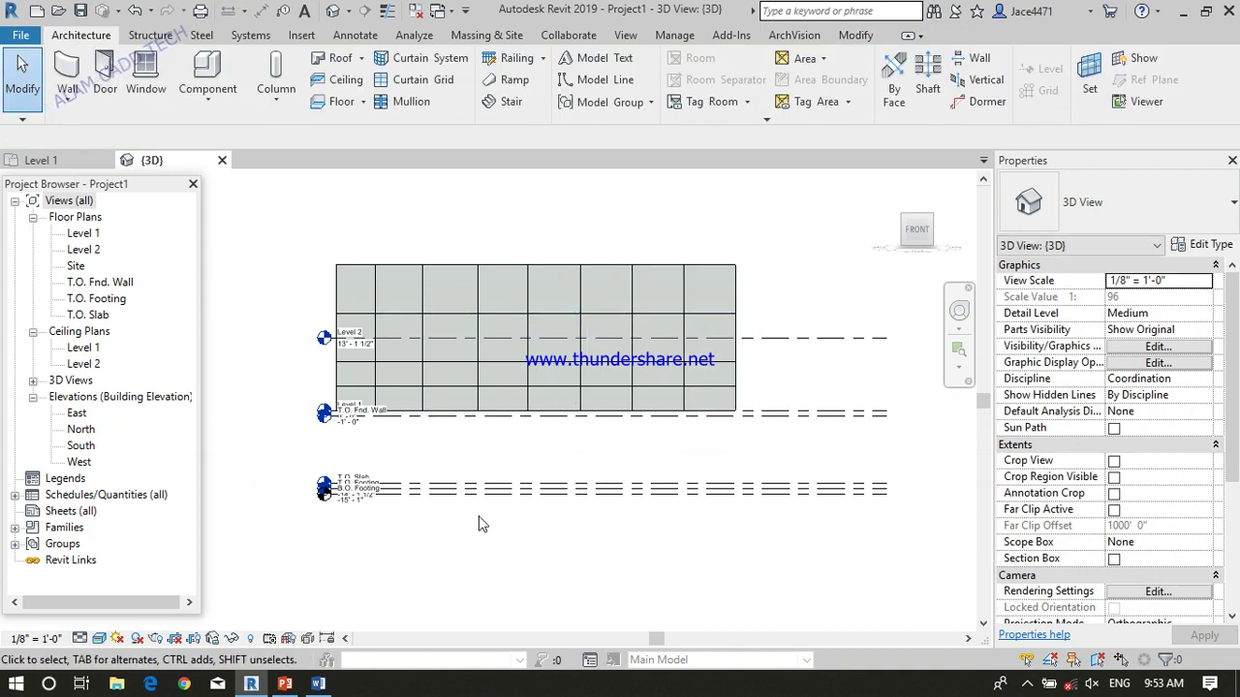
pyautogui.keyDown('shift'); pyautogui.moveTo(482, 524); pyautogui.dragTo(400, 352, button='middle'); pyautogui.keyUp('shift')
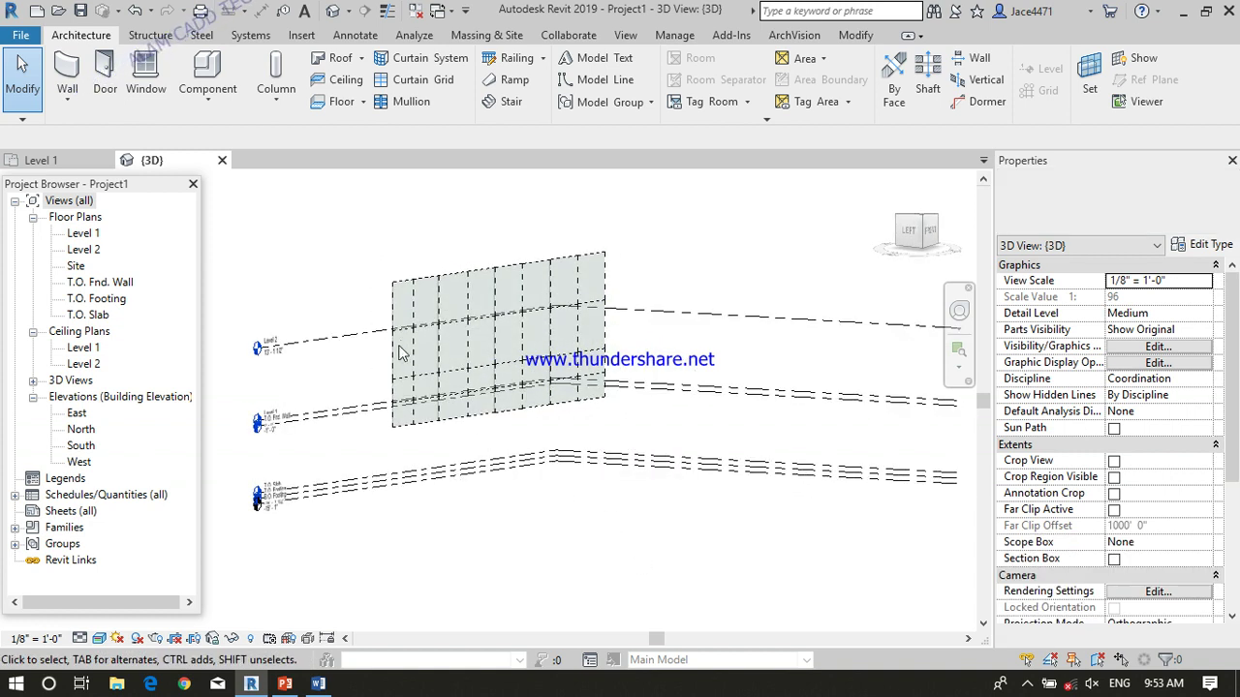
pyautogui.scroll(3, 401, 352)
pyautogui.scroll(2, 400, 352)
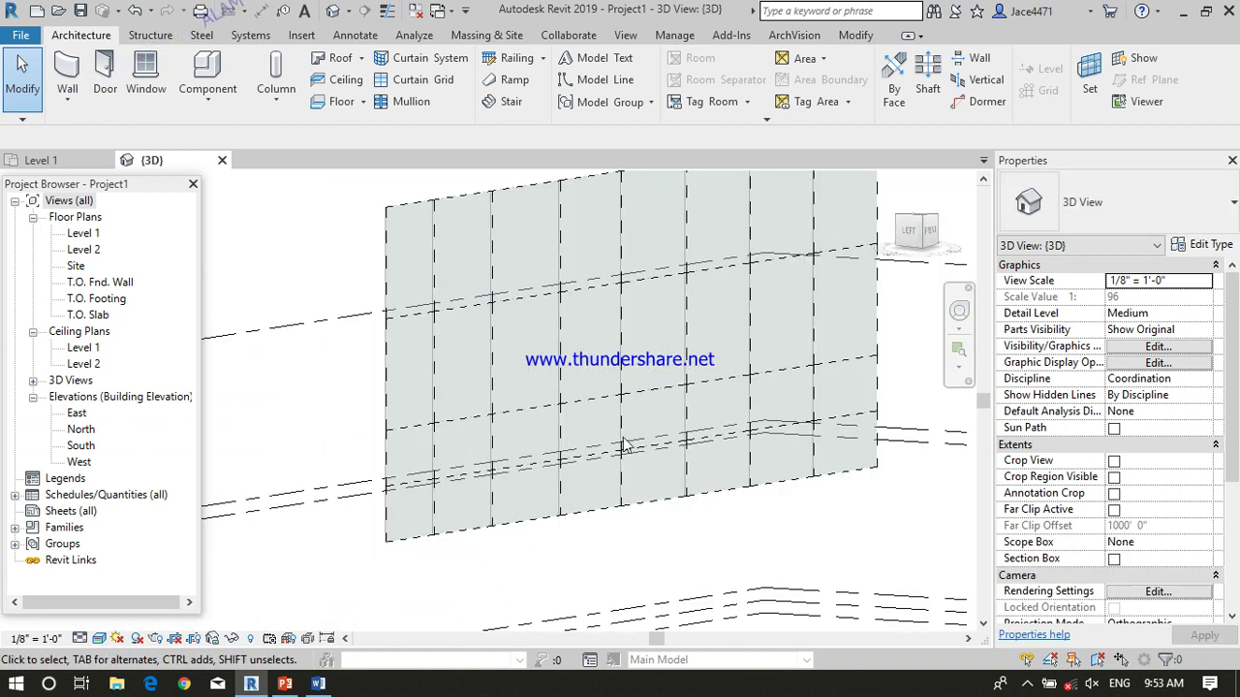
pyautogui.keyDown('shift'); pyautogui.moveTo(614, 492); pyautogui.dragTo(610, 498, button='middle'); pyautogui.keyUp('shift')
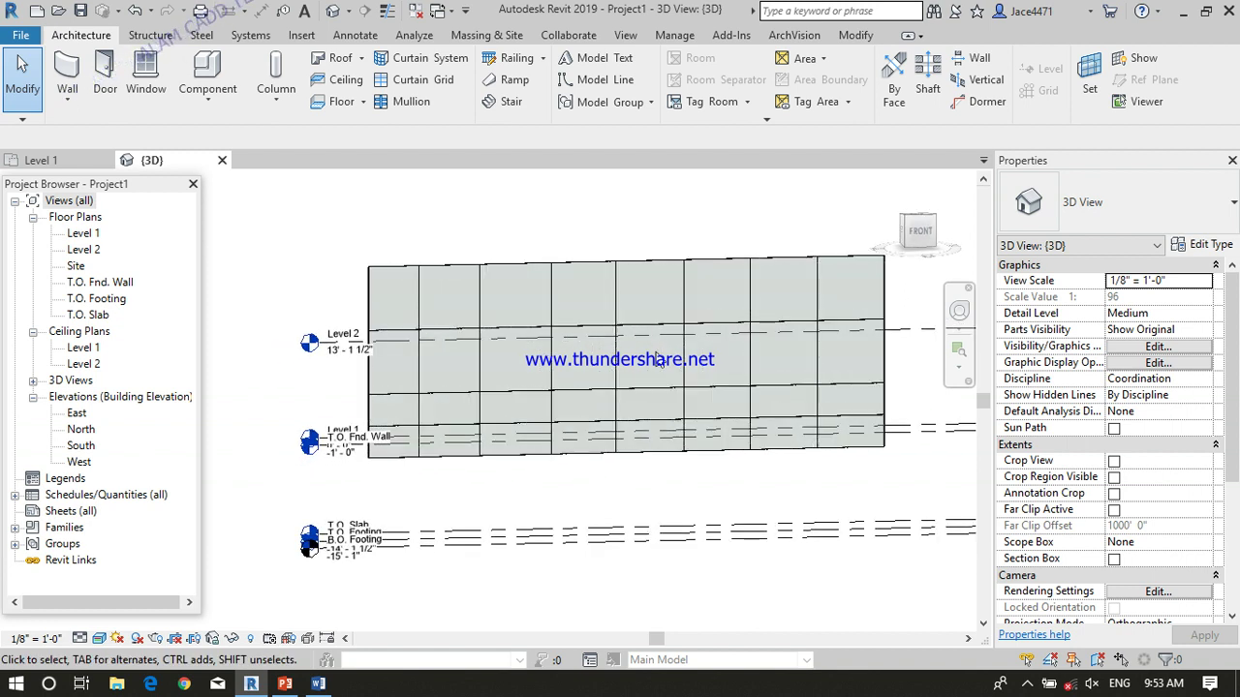
pyautogui.moveTo(832, 481); pyautogui.dragTo(759, 469, button='middle')
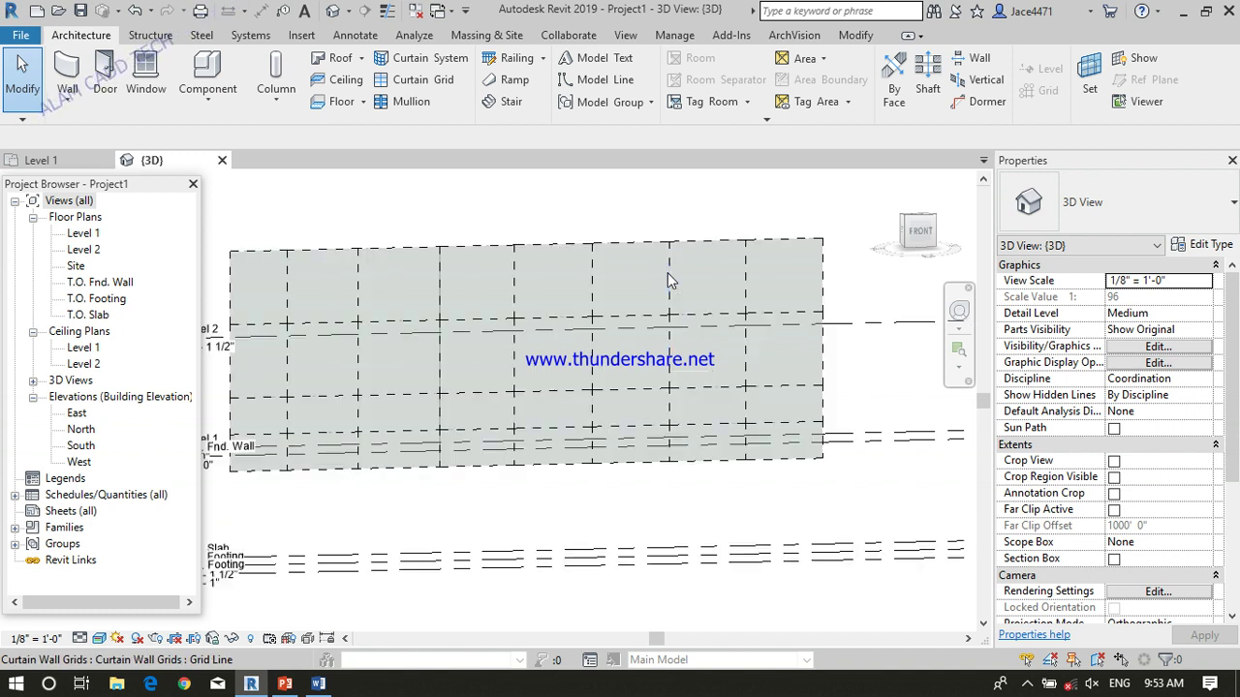
# Set a selected curtain grid line's spacing to 8'-0" both below and above it
pyautogui.click(540, 320)
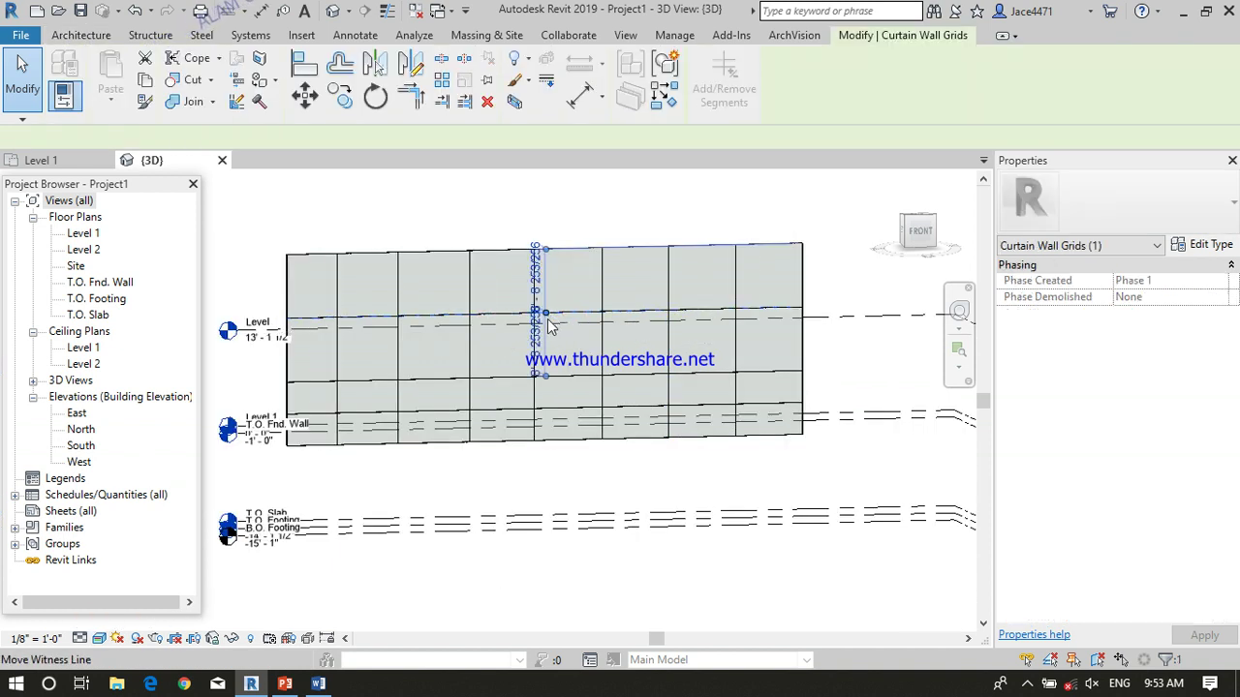
pyautogui.scroll(2, 536, 366)
pyautogui.scroll(1, 534, 366)
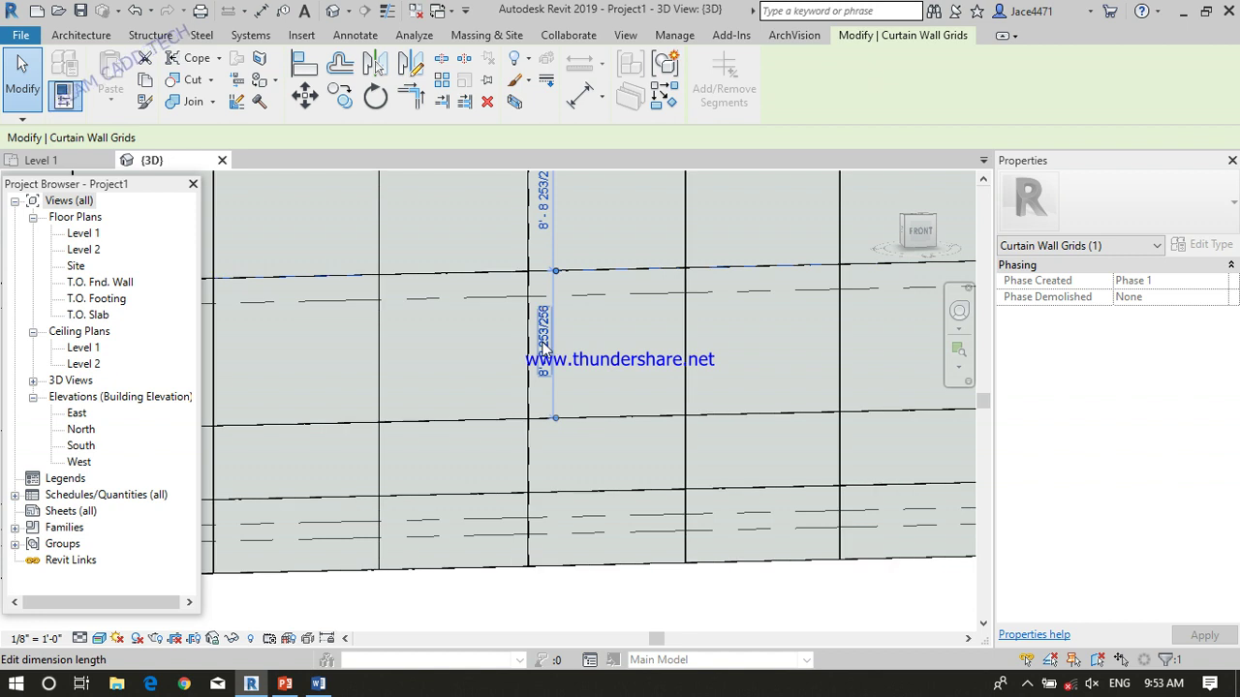
pyautogui.click(545, 343)
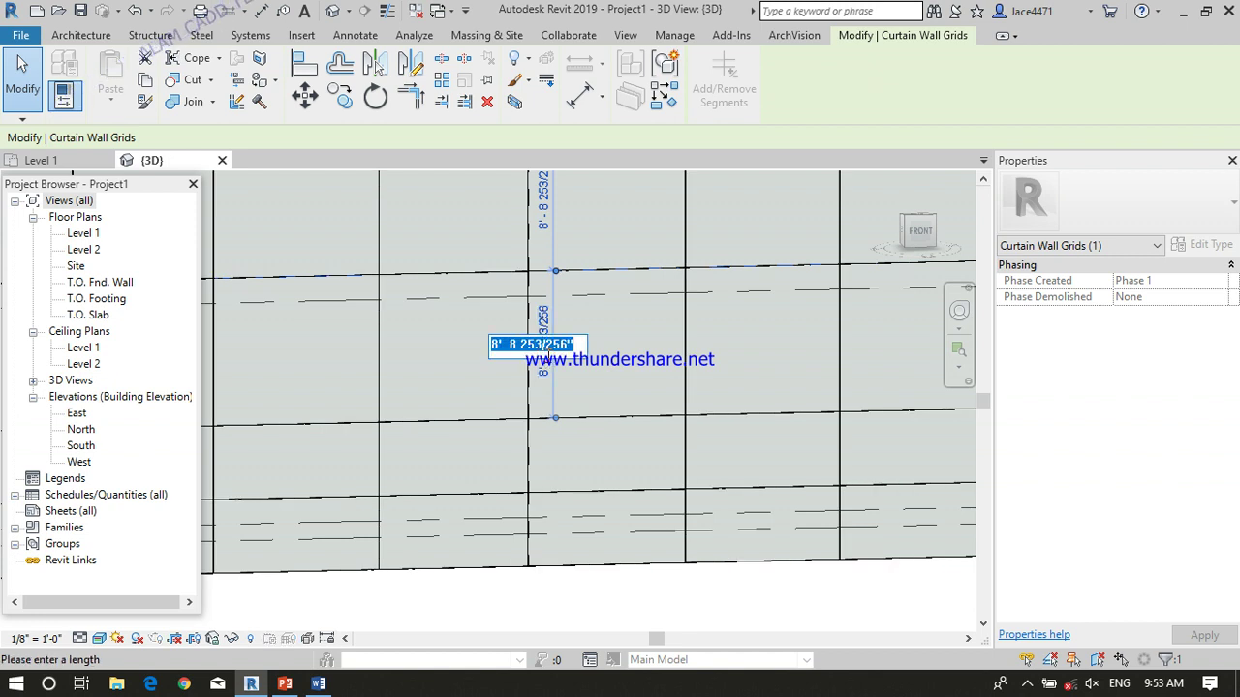
pyautogui.write('8')
pyautogui.press('Return')
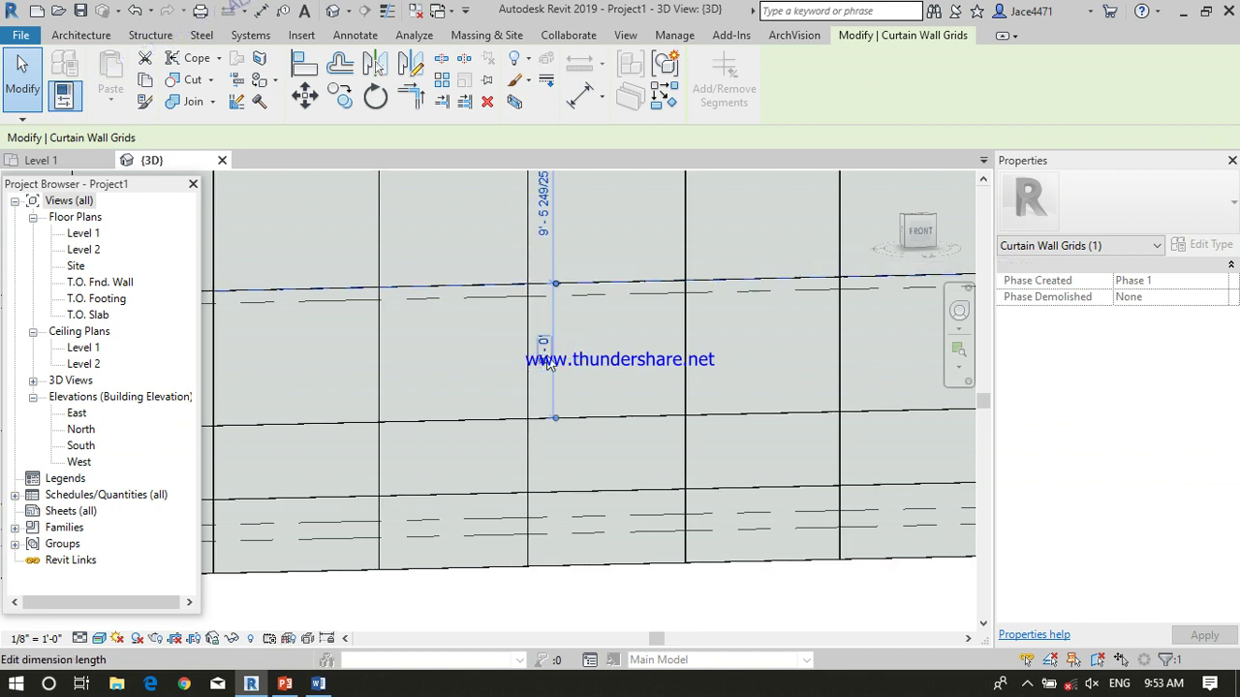
pyautogui.scroll(1, 547, 213)
pyautogui.scroll(1, 547, 213)
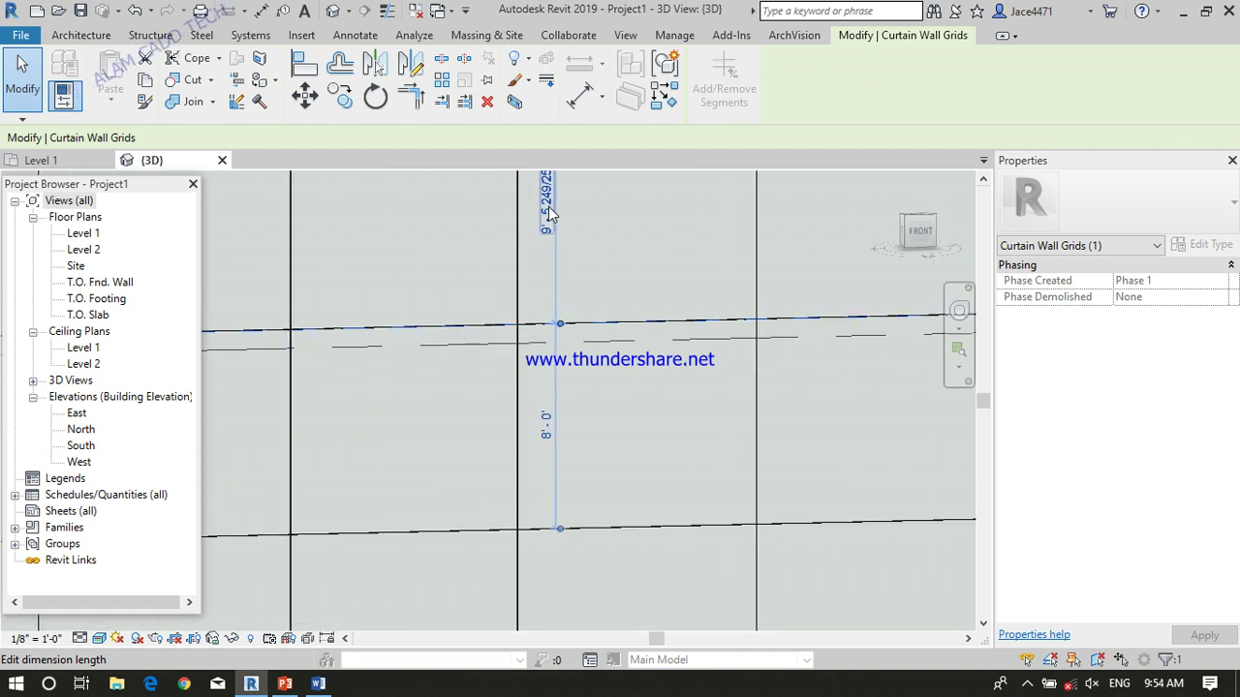
pyautogui.click(548, 208)
pyautogui.write('8')
pyautogui.press('Return')
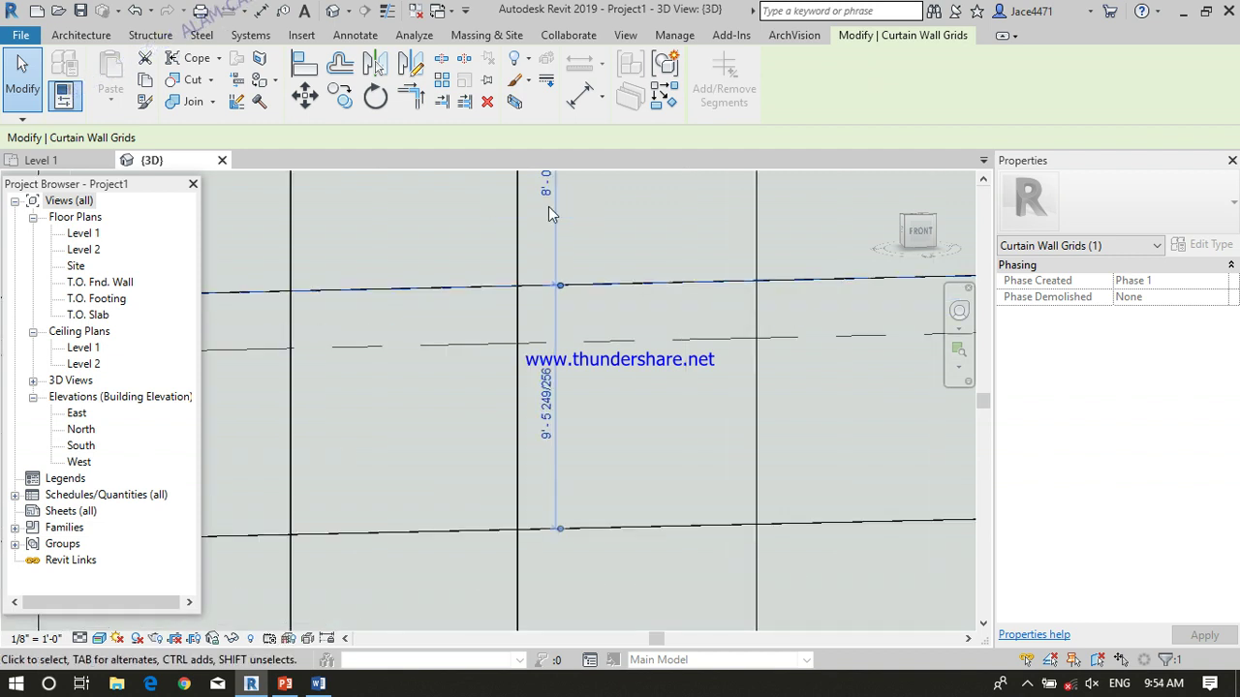
# Deselect that grid line and select another curtain grid line on the wall
pyautogui.scroll(-1, 555, 255)
pyautogui.scroll(-1, 555, 255)
pyautogui.scroll(-2, 552, 266)
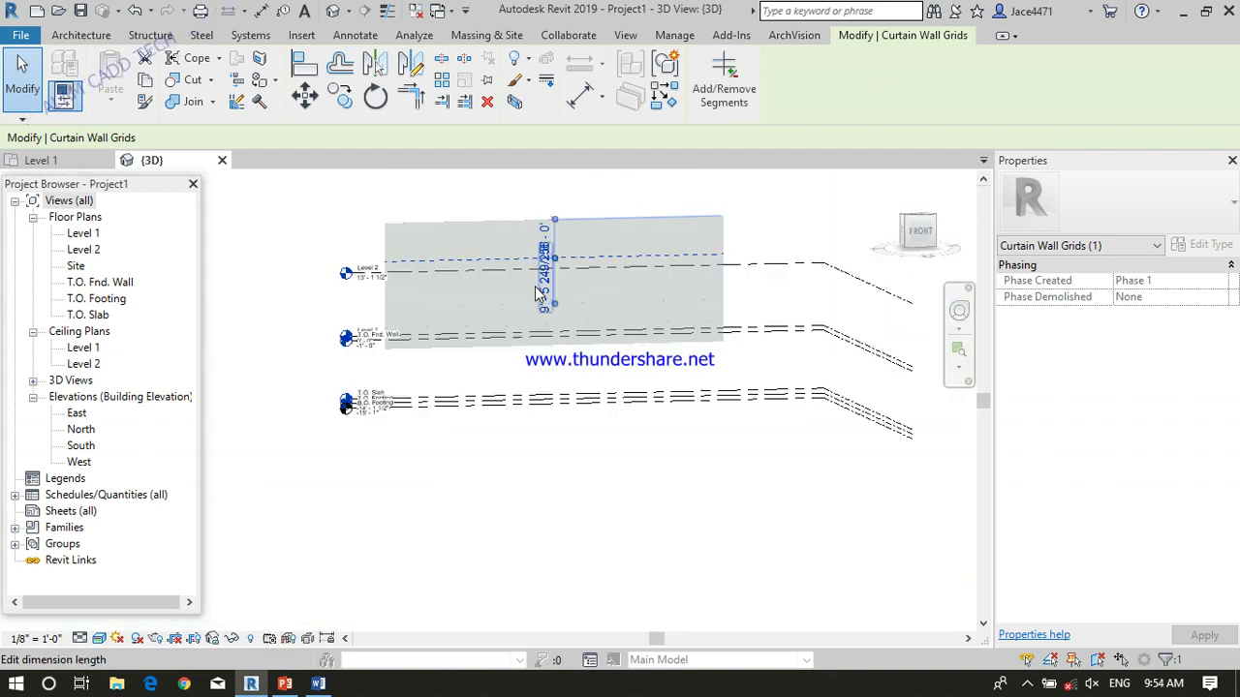
pyautogui.scroll(1, 550, 309)
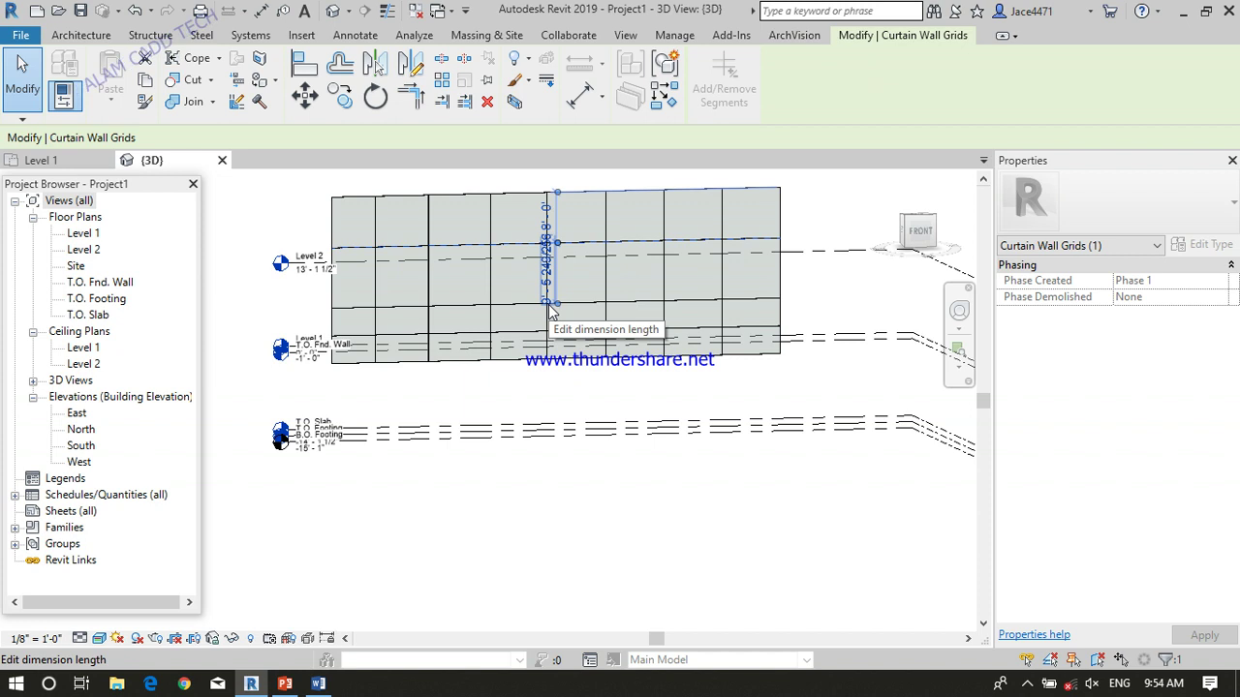
pyautogui.click(714, 393)
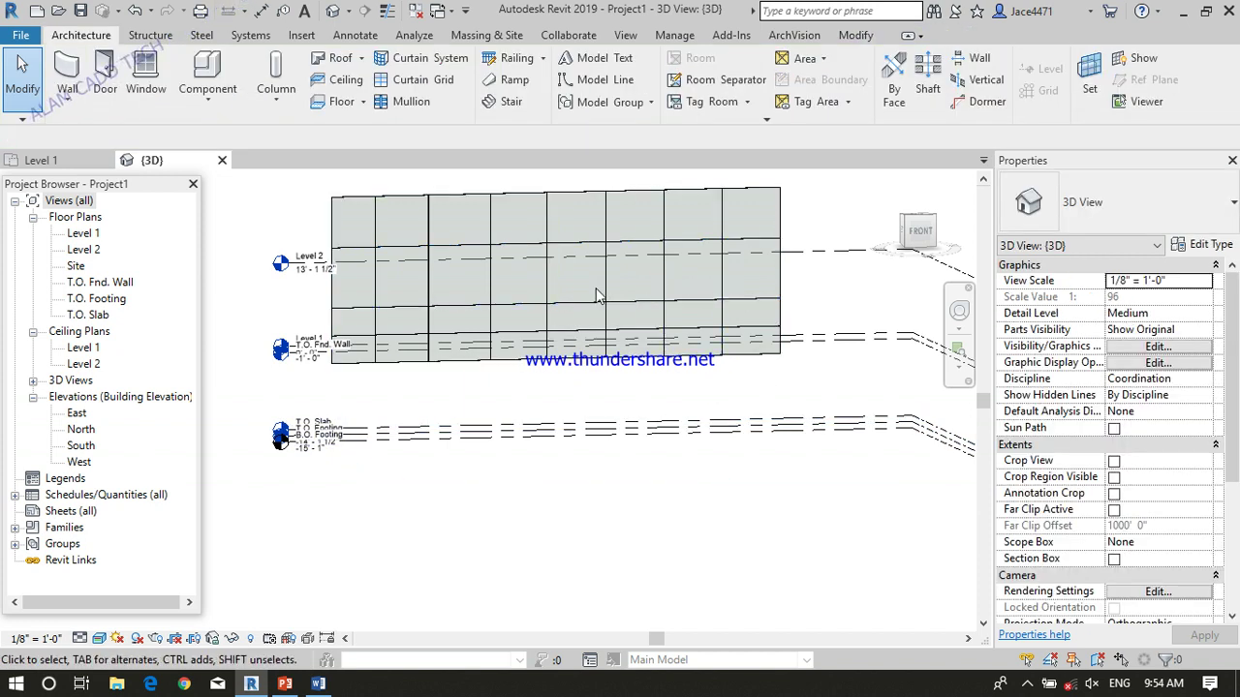
pyautogui.click(409, 253)
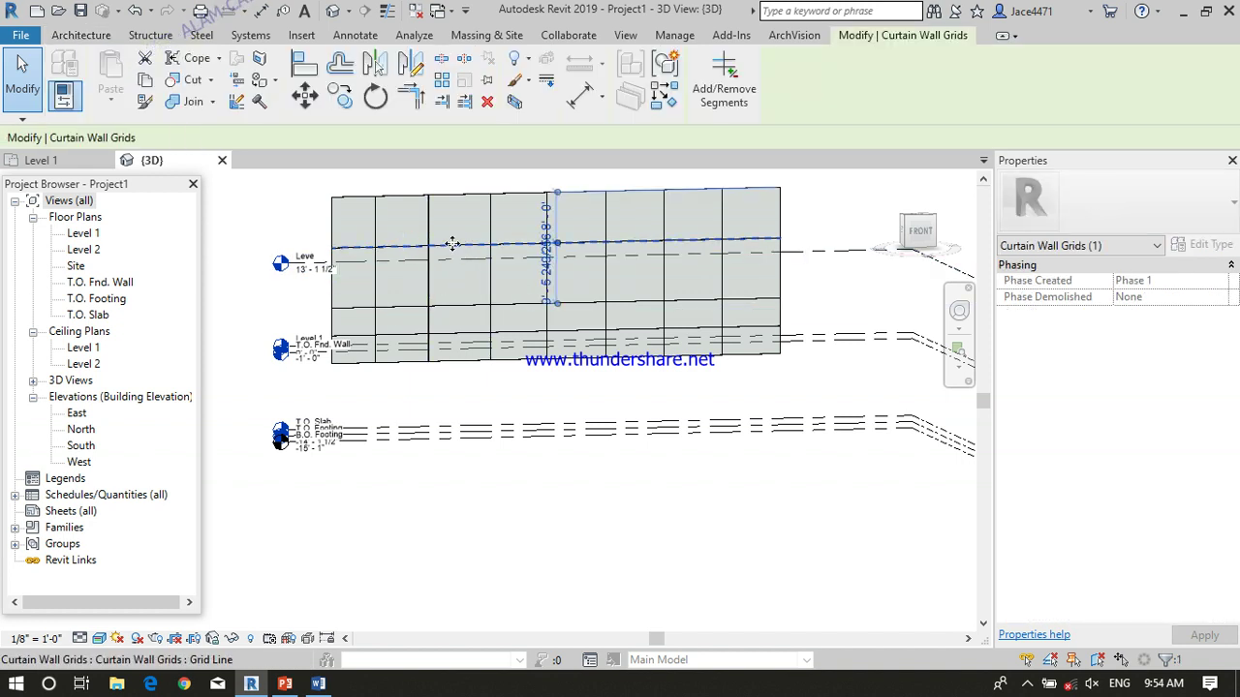
# Select a vertical curtain grid line and change its 8'-6" left spacing to 8'
pyautogui.click(429, 287)
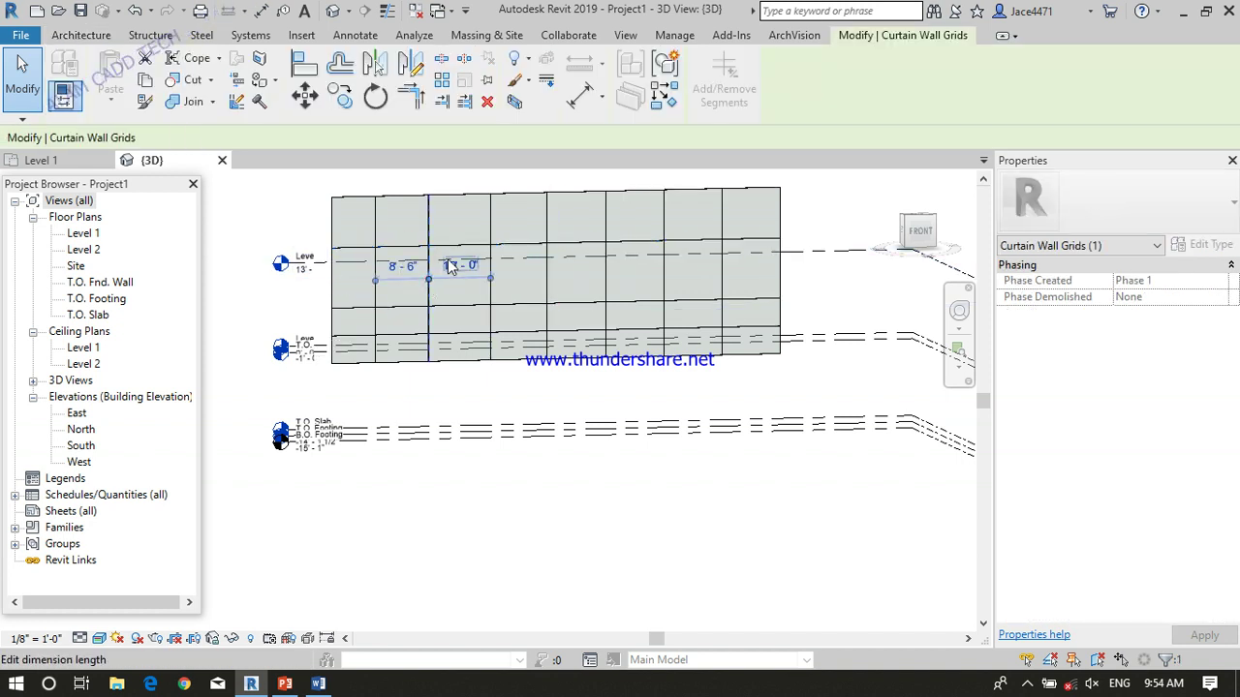
pyautogui.scroll(2, 421, 281)
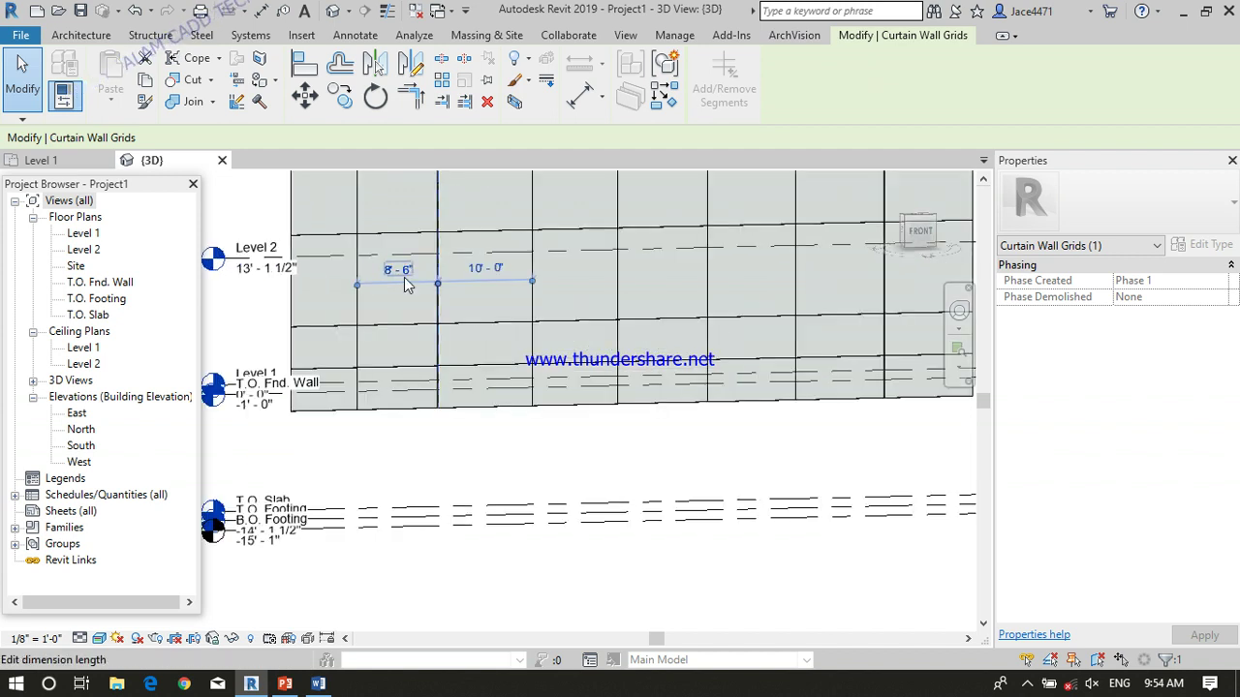
pyautogui.scroll(-3, 421, 280)
pyautogui.scroll(2, 412, 279)
pyautogui.click(406, 270)
pyautogui.write('8')
pyautogui.press('Return')
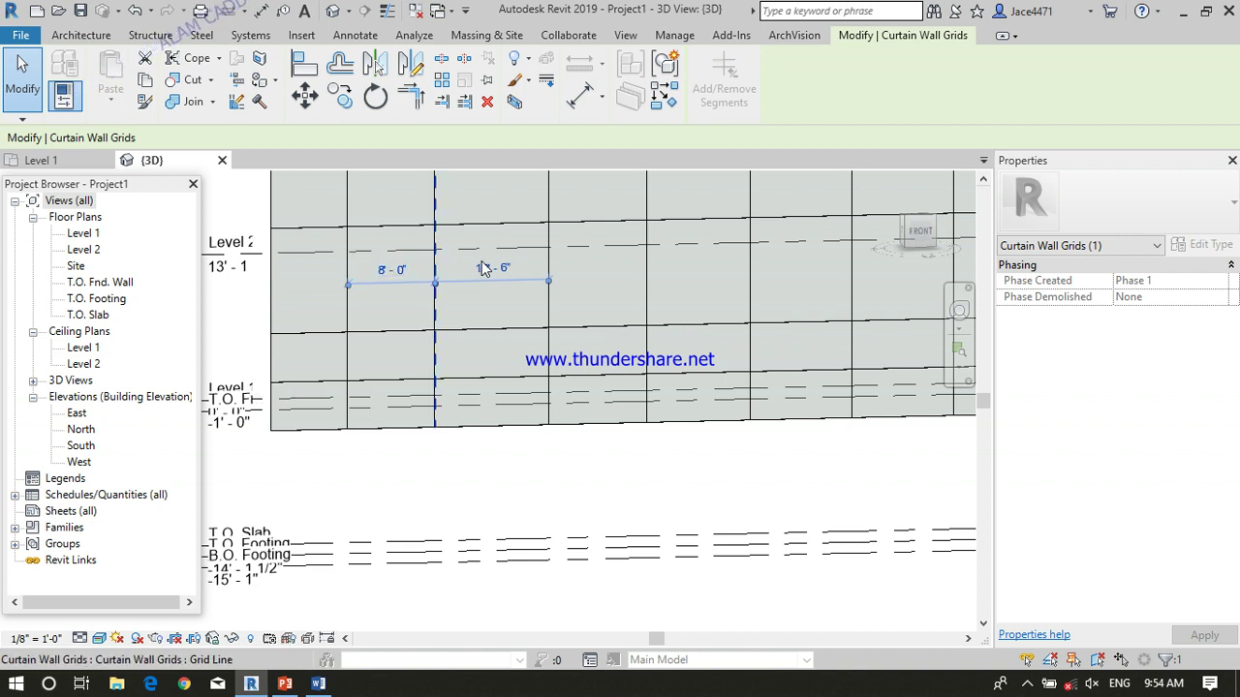
# Re-enter 8' for the spacings, leaving 8'-0" and 10'-6", then clear the selection
pyautogui.click(507, 268)
pyautogui.write('8')
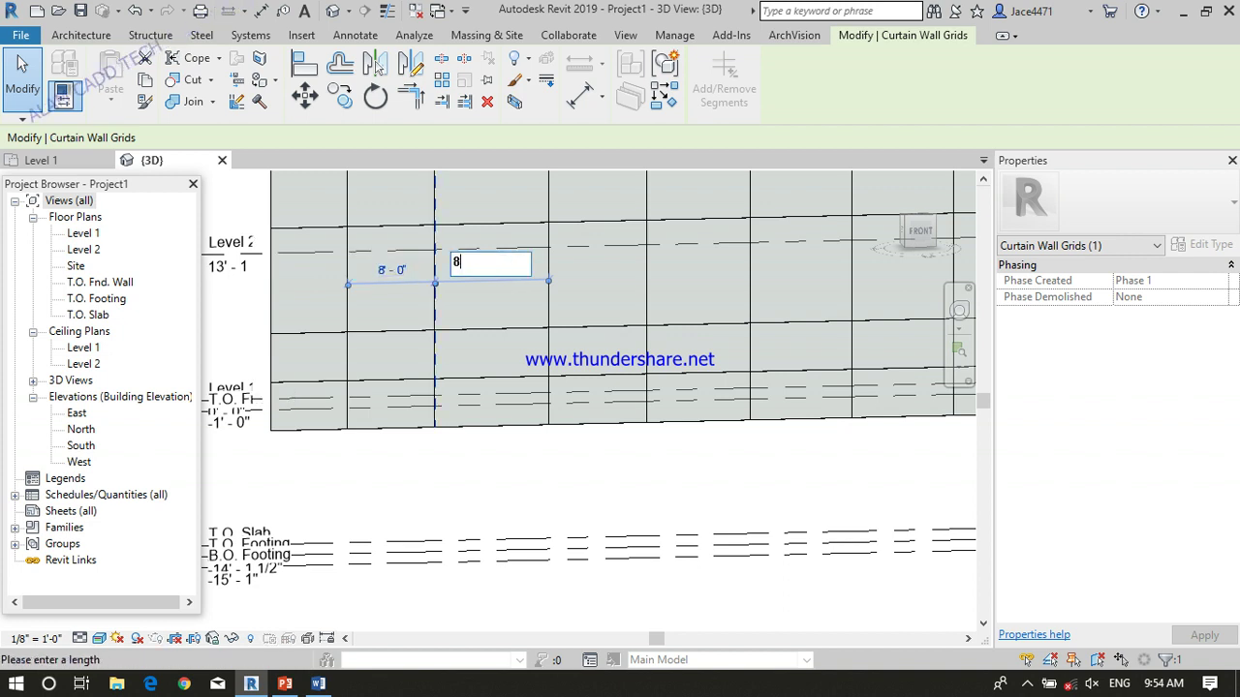
pyautogui.press('Return')
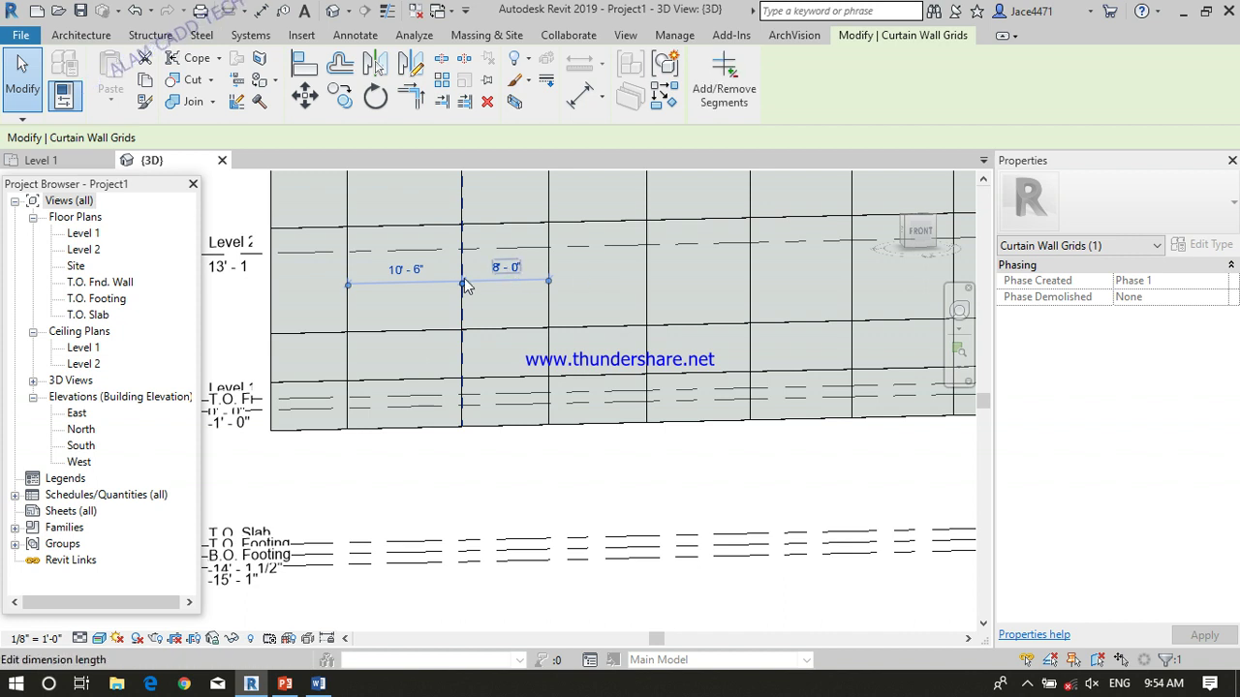
pyautogui.click(410, 270)
pyautogui.write('8')
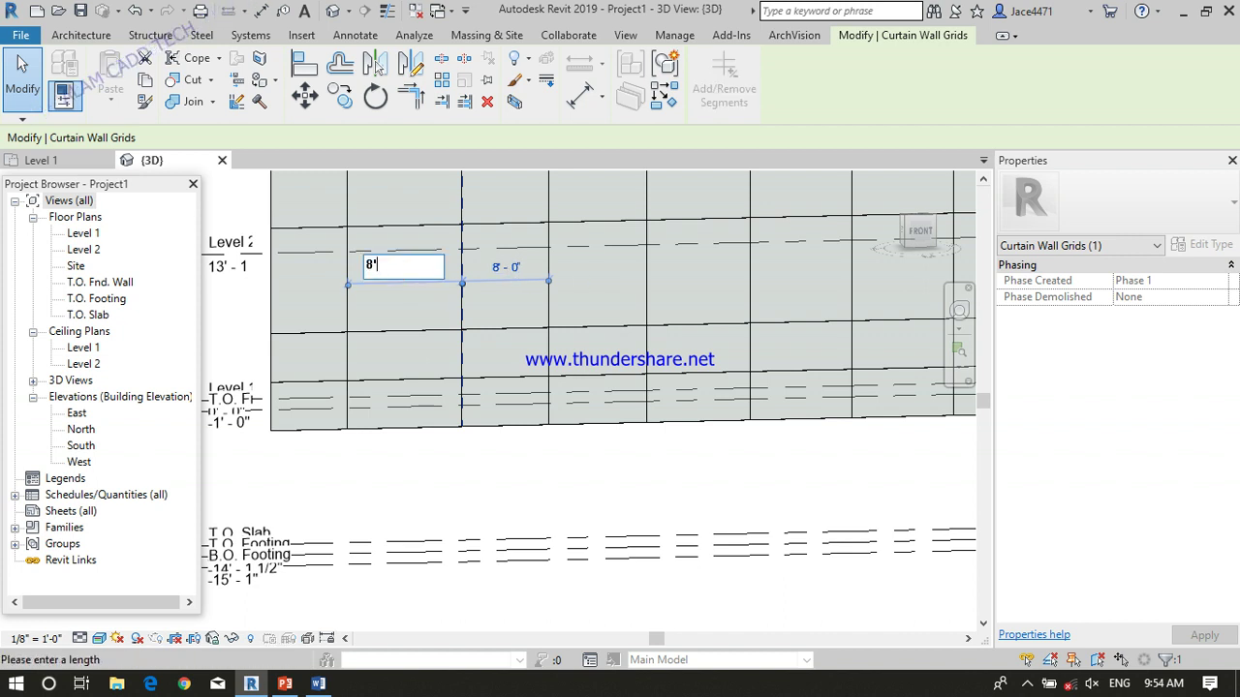
pyautogui.press('Return')
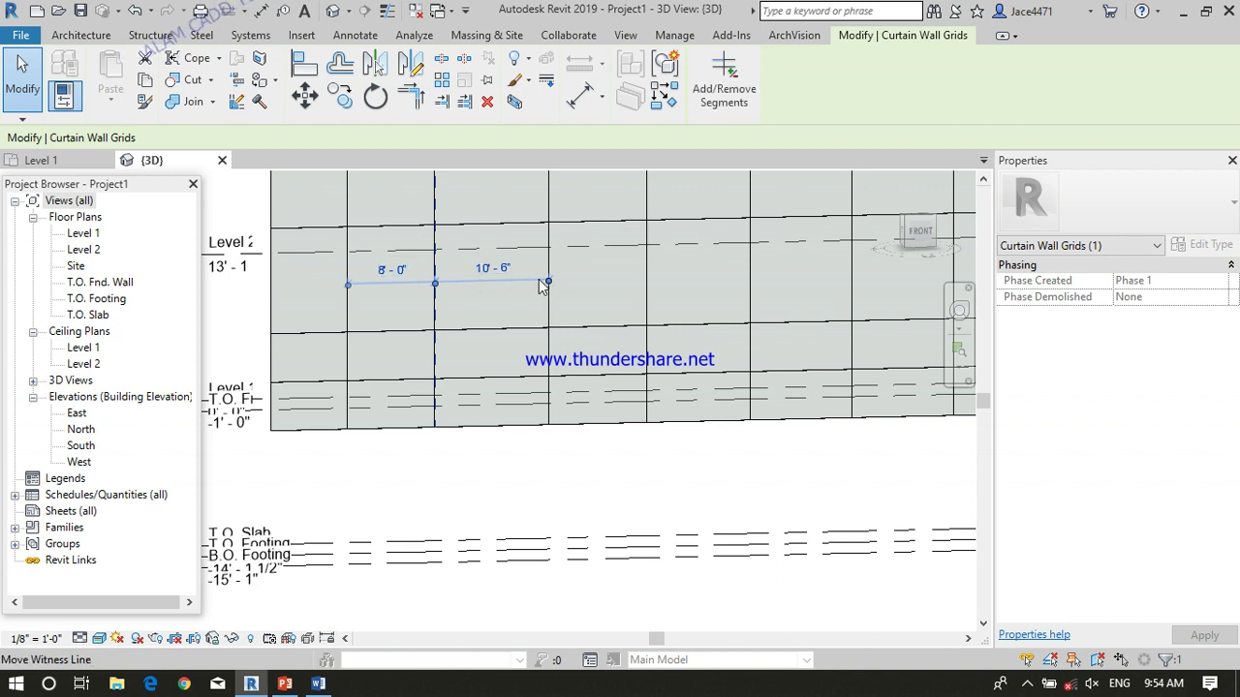
pyautogui.click(580, 287)
pyautogui.keyDown('shift'); pyautogui.moveTo(580, 287); pyautogui.dragTo(593, 293, button='middle'); pyautogui.keyUp('shift')
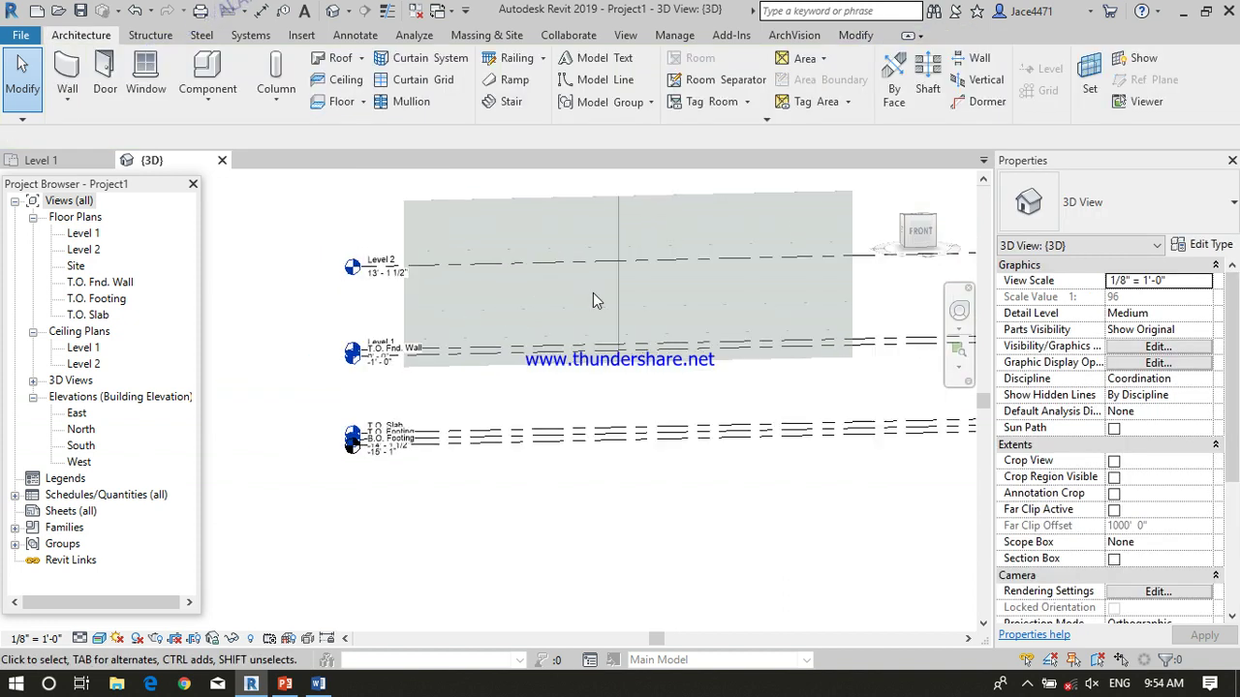
# Add Circular Mullion 1 mullions to every curtain grid line using All Grid Lines
pyautogui.scroll(-1, 553, 308)
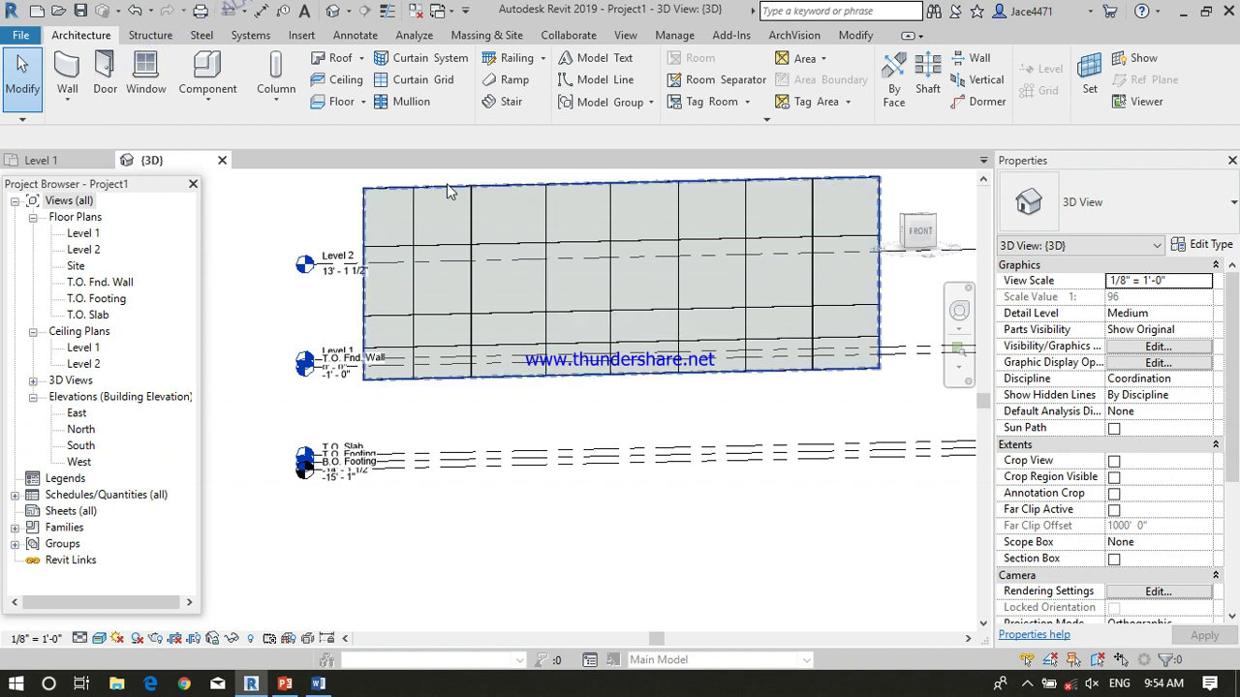
pyautogui.click(410, 100)
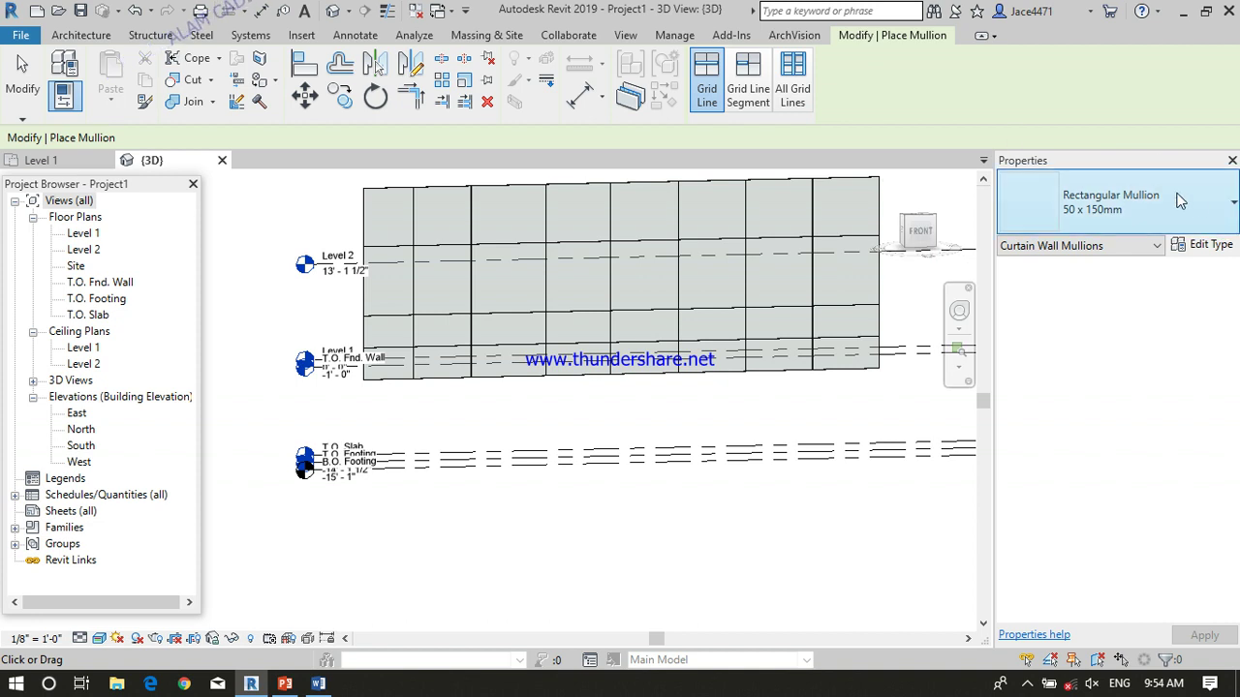
pyautogui.click(1217, 206)
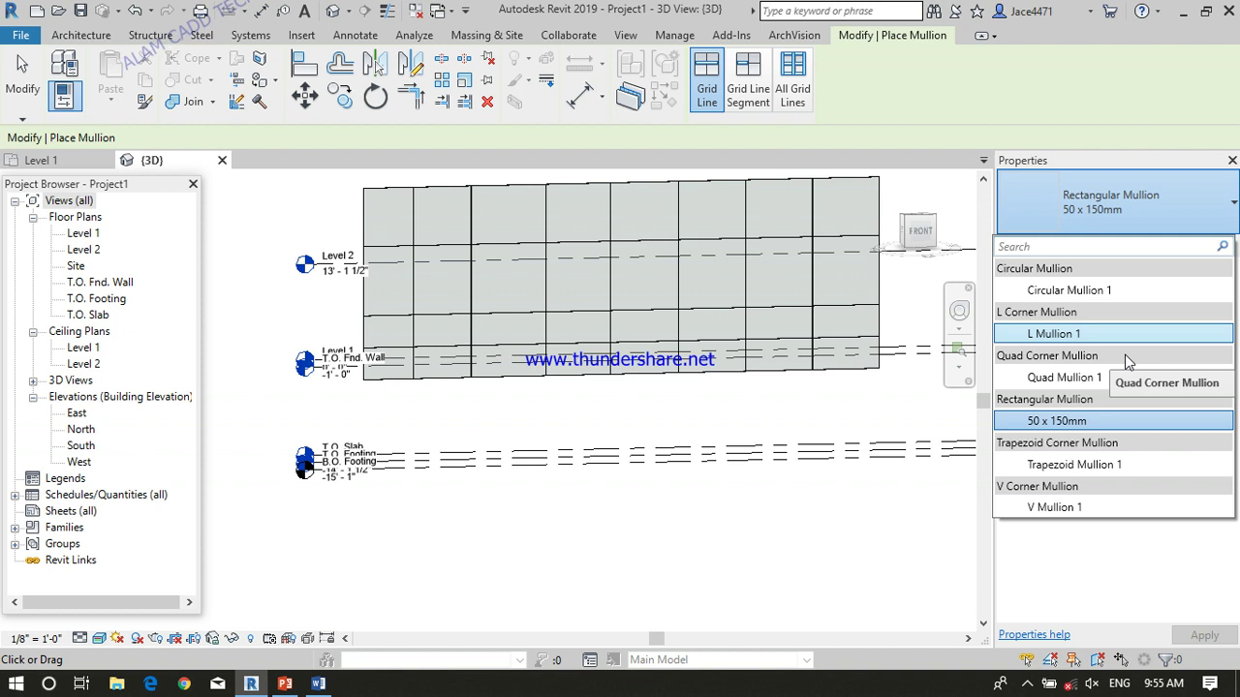
pyautogui.click(1096, 291)
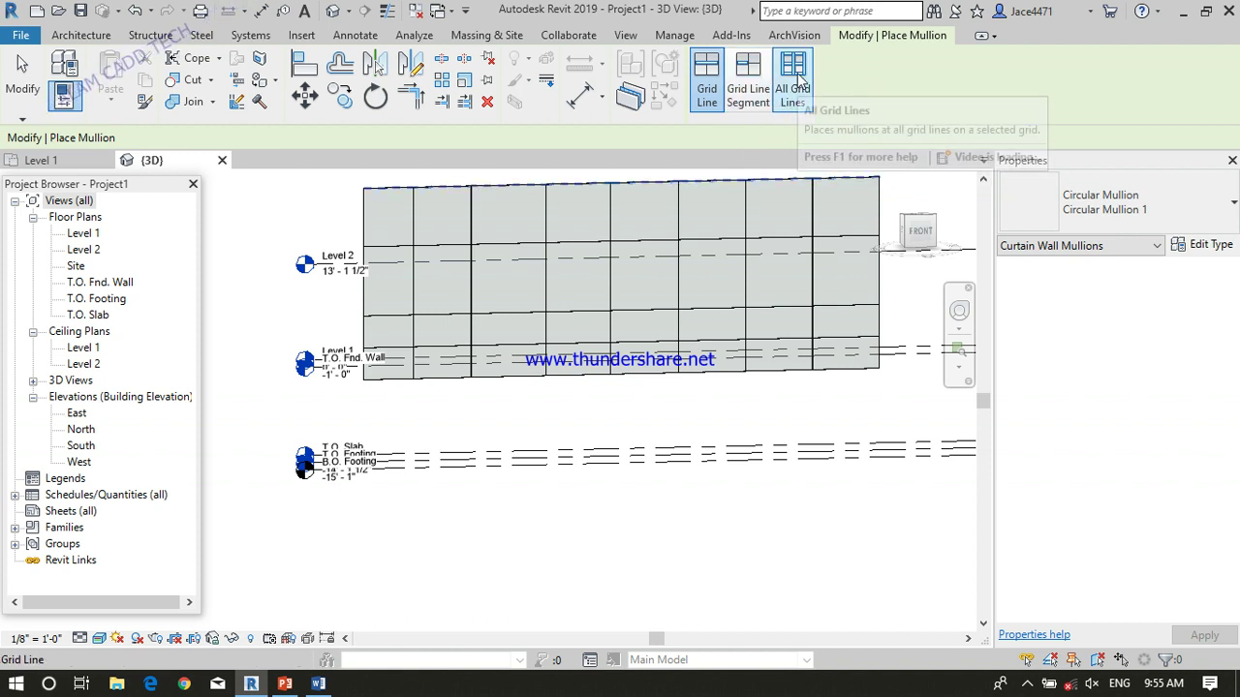
pyautogui.click(799, 79)
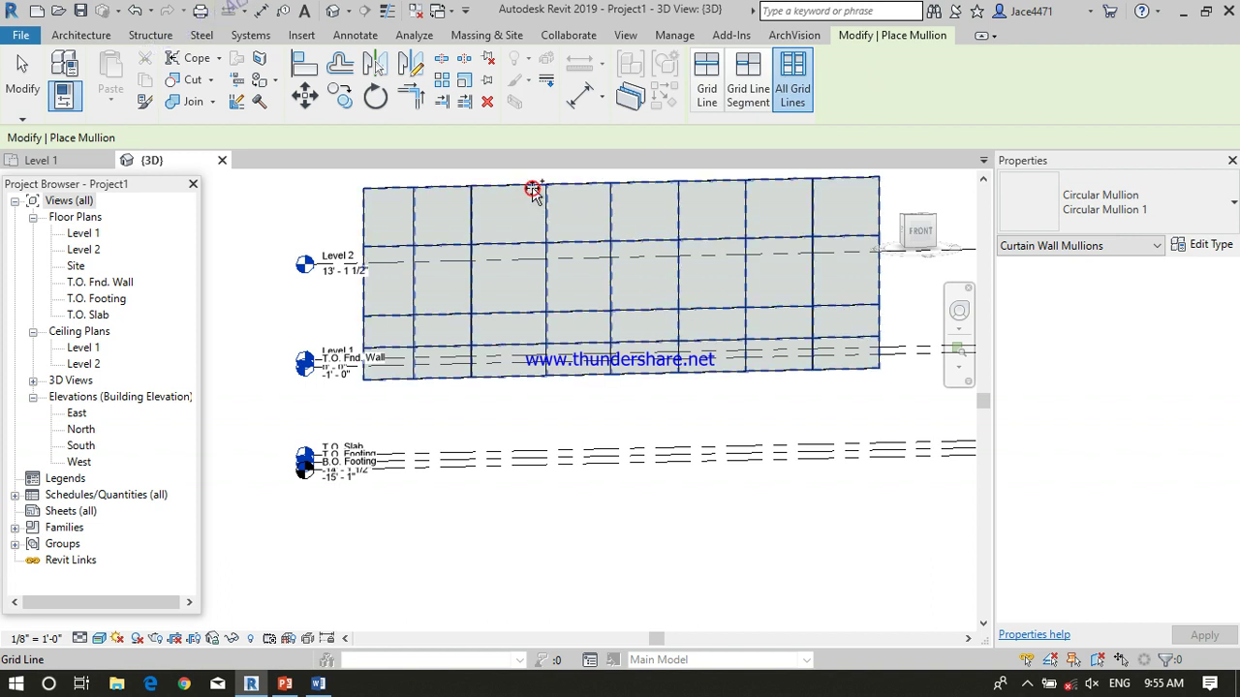
pyautogui.click(558, 308)
pyautogui.press('Escape')
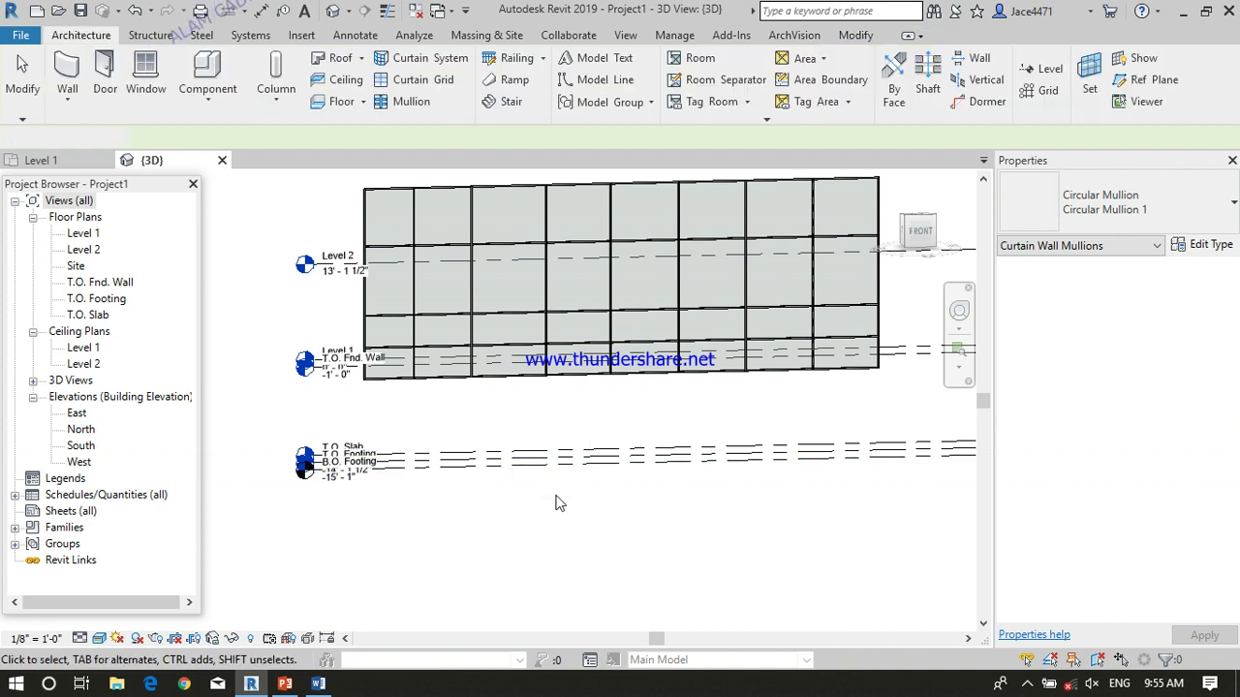
# Orbit, pan and zoom the 3D view to inspect the mullions across the whole wall
pyautogui.keyDown('shift'); pyautogui.moveTo(558, 503); pyautogui.dragTo(420, 286, button='middle'); pyautogui.keyUp('shift')
pyautogui.scroll(3, 419, 286)
pyautogui.scroll(3, 448, 248)
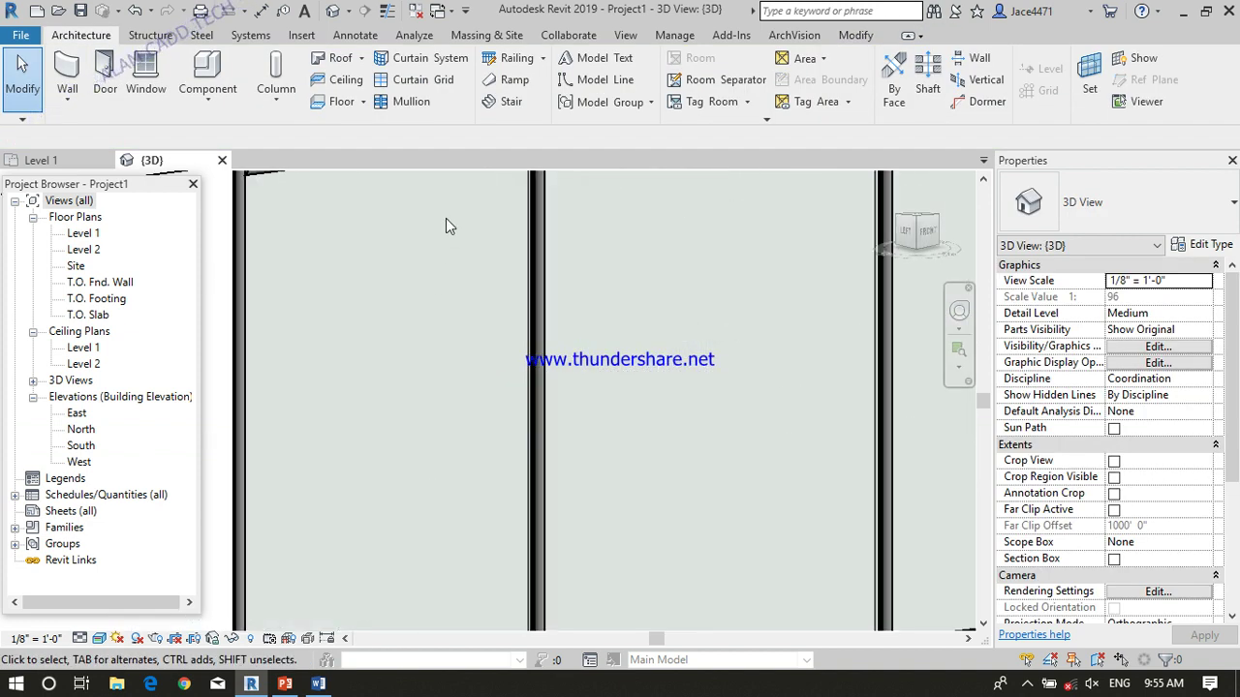
pyautogui.scroll(-3, 451, 279)
pyautogui.moveTo(481, 362); pyautogui.dragTo(482, 432, button='middle')
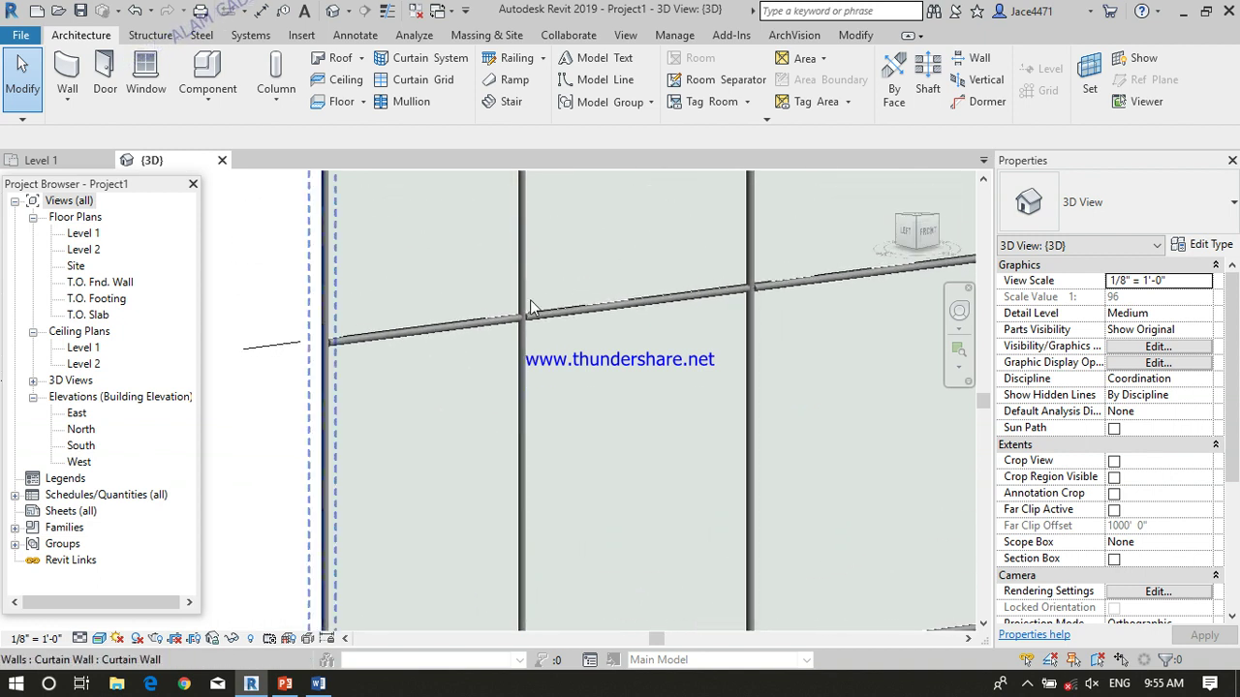
pyautogui.scroll(3, 517, 322)
pyautogui.scroll(3, 515, 326)
pyautogui.scroll(-3, 717, 407)
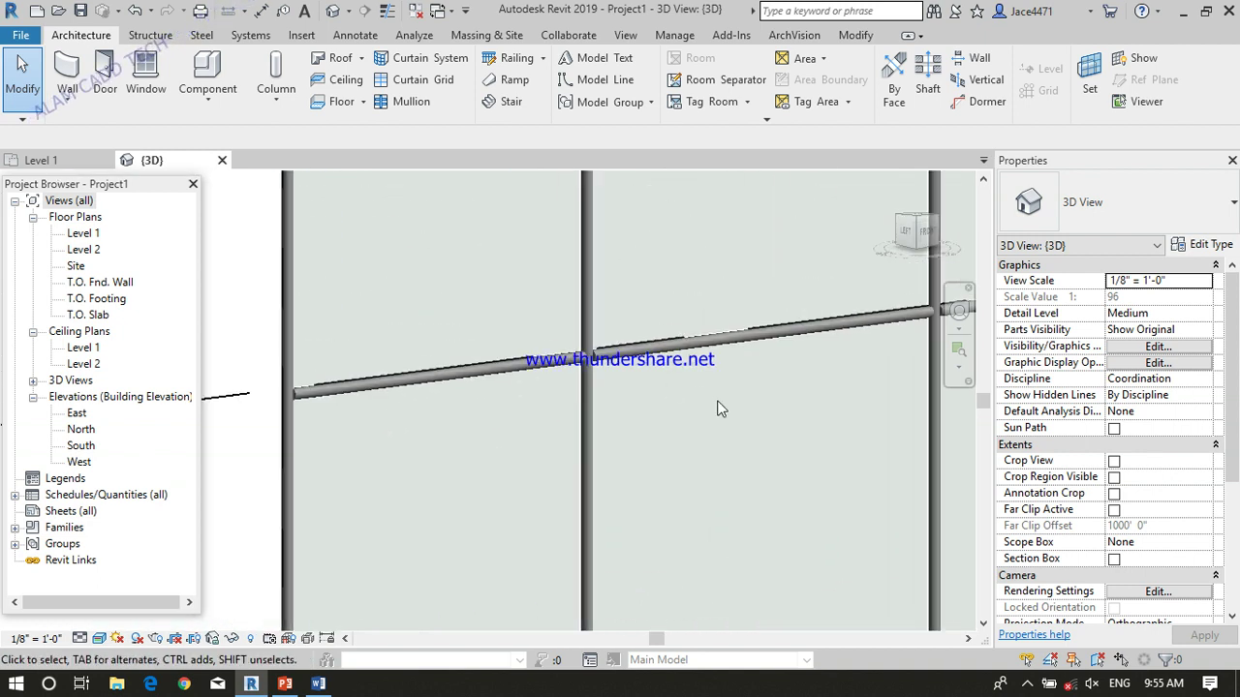
pyautogui.scroll(-3, 775, 465)
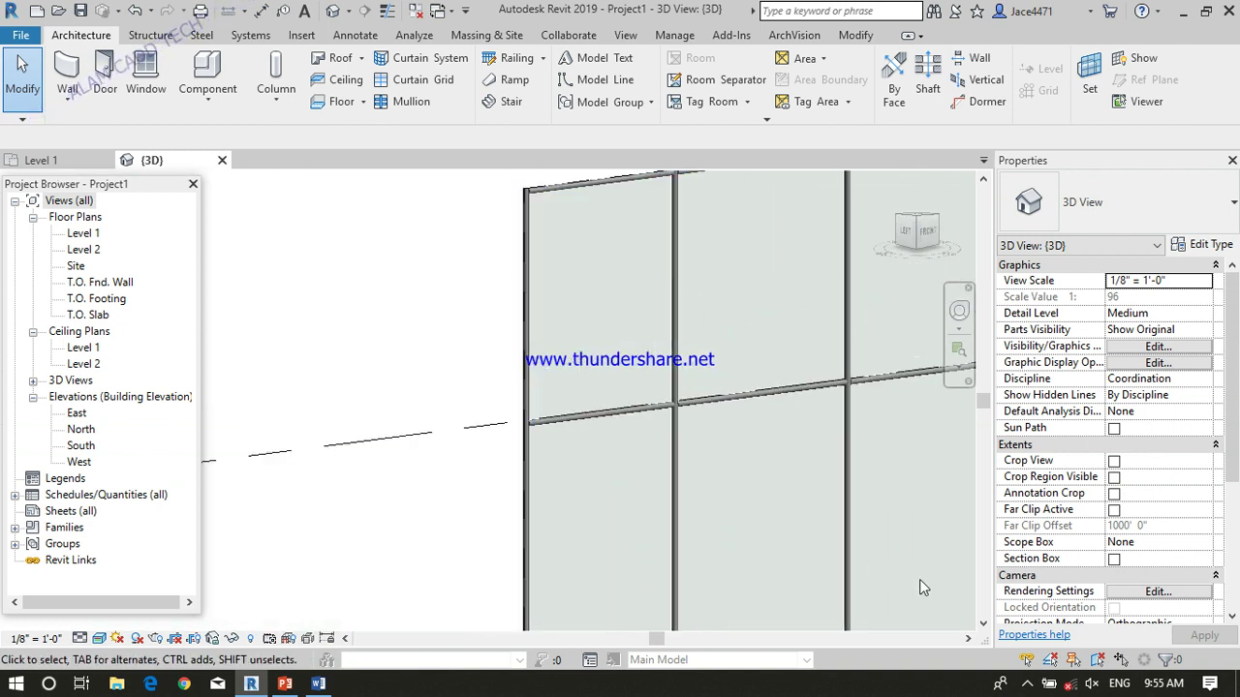
pyautogui.click(1028, 684)
pyautogui.click(1010, 653)
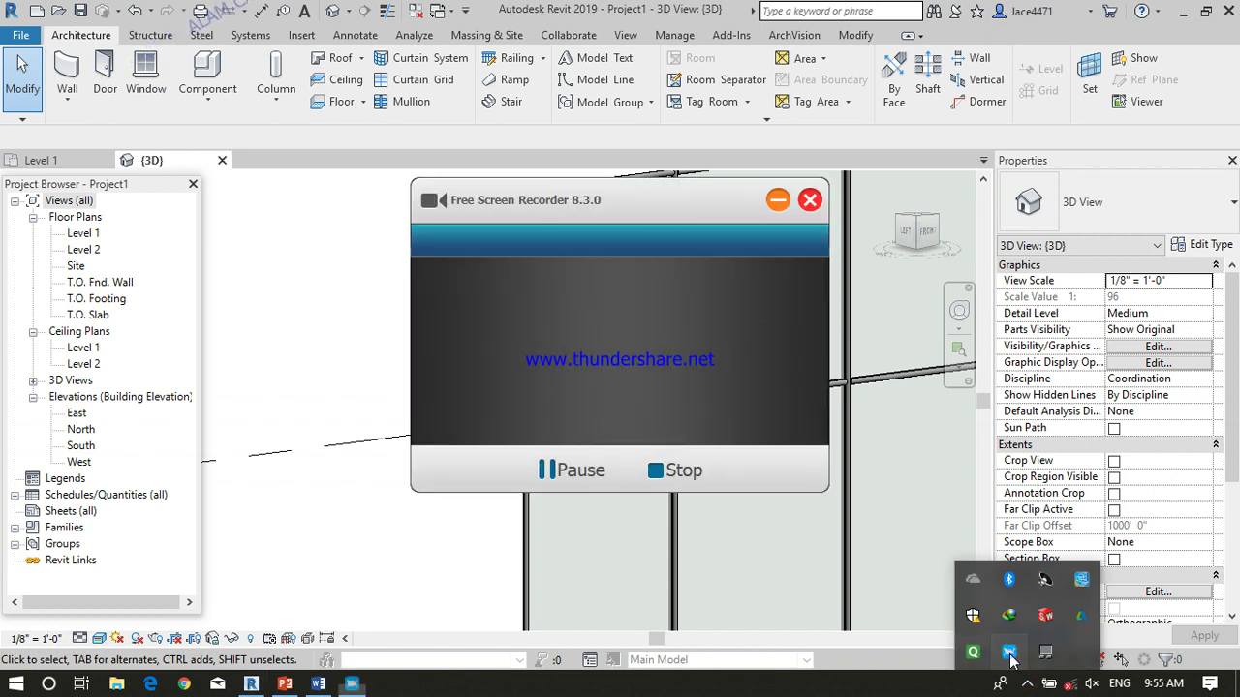
pyautogui.click(554, 470)
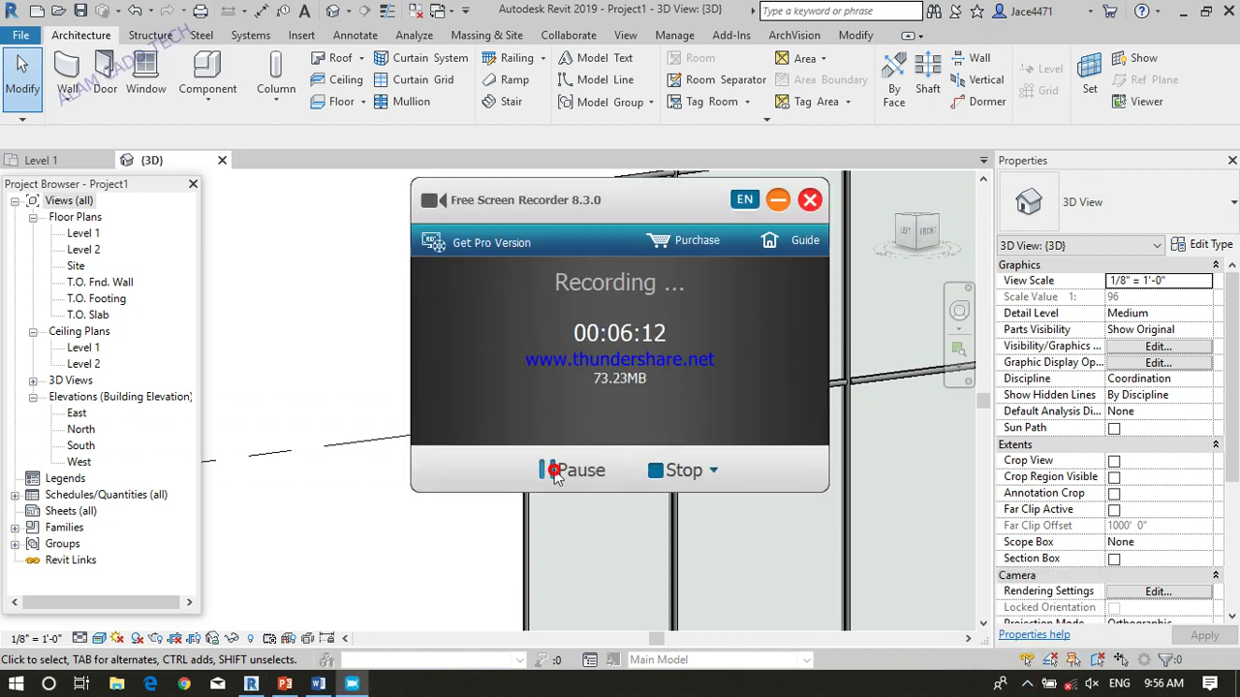
pyautogui.click(781, 199)
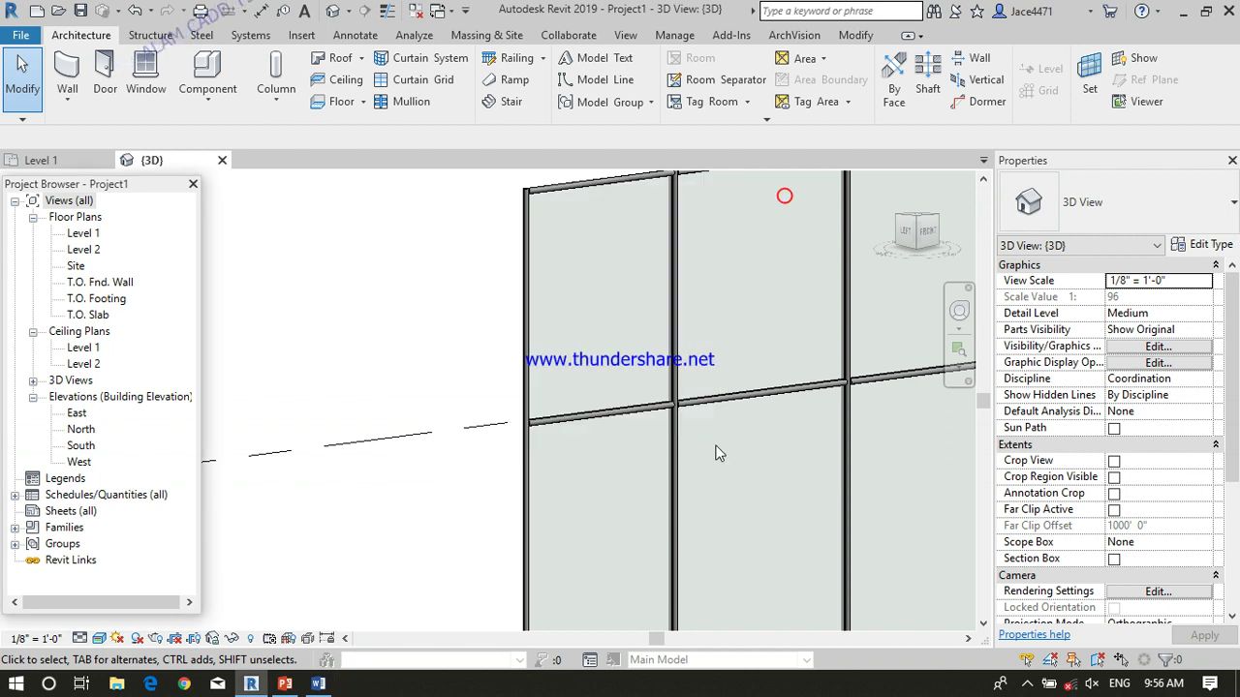
pyautogui.scroll(-2, 718, 454)
pyautogui.scroll(-2, 718, 453)
pyautogui.scroll(-1, 718, 454)
pyautogui.moveTo(756, 457); pyautogui.dragTo(520, 447, button='middle')
pyautogui.moveTo(711, 466)
pyautogui.keyDown('shift'); pyautogui.mouseDown(button='middle')
pyautogui.moveTo(630, 459)
pyautogui.moveTo(733, 451)
pyautogui.mouseUp(button='middle'); pyautogui.keyUp('shift')
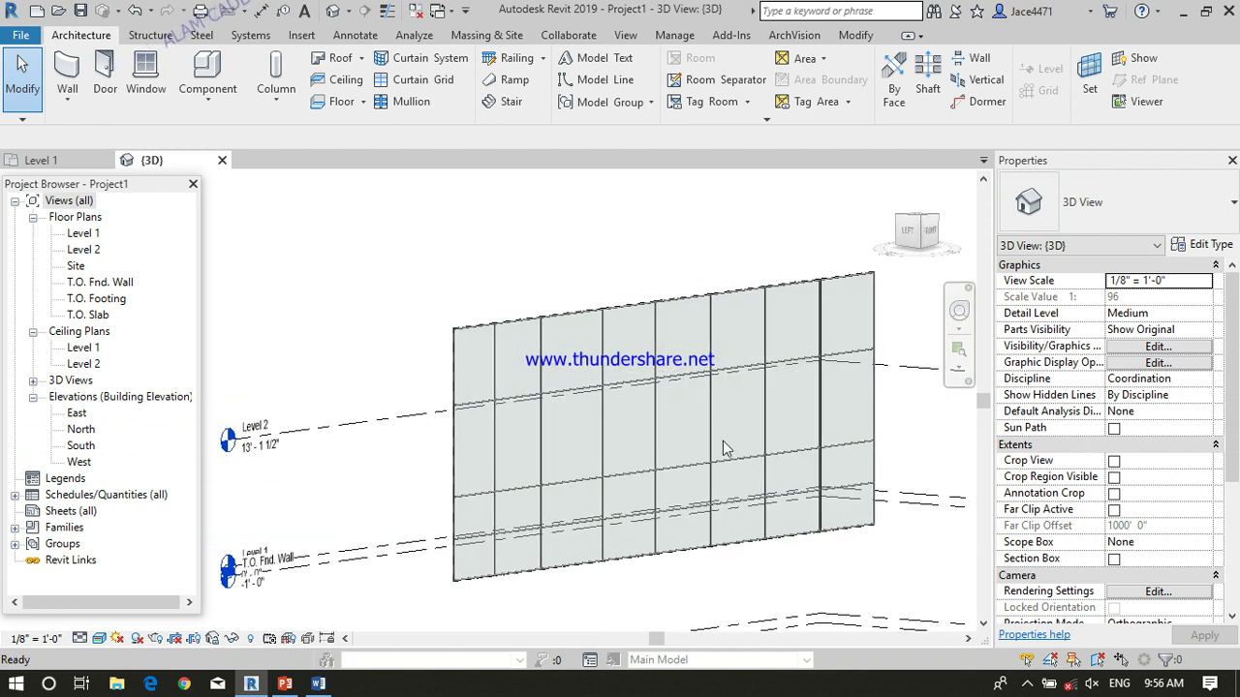
pyautogui.scroll(2, 678, 417)
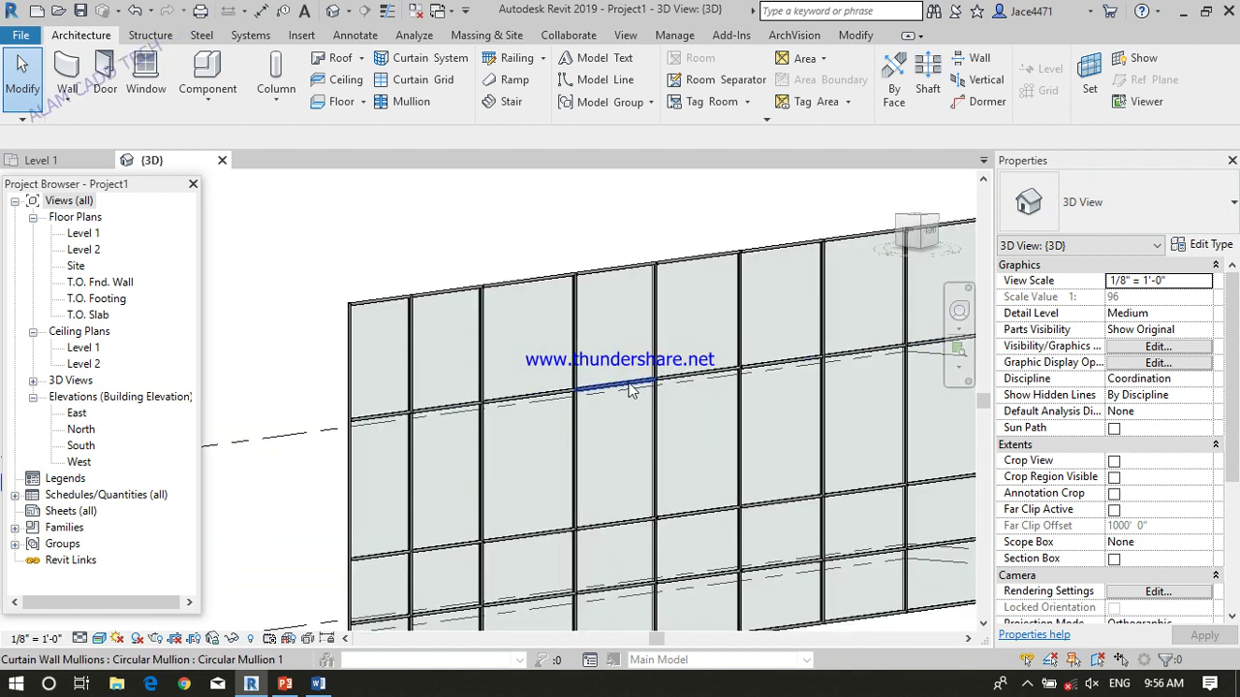
pyautogui.click(630, 387)
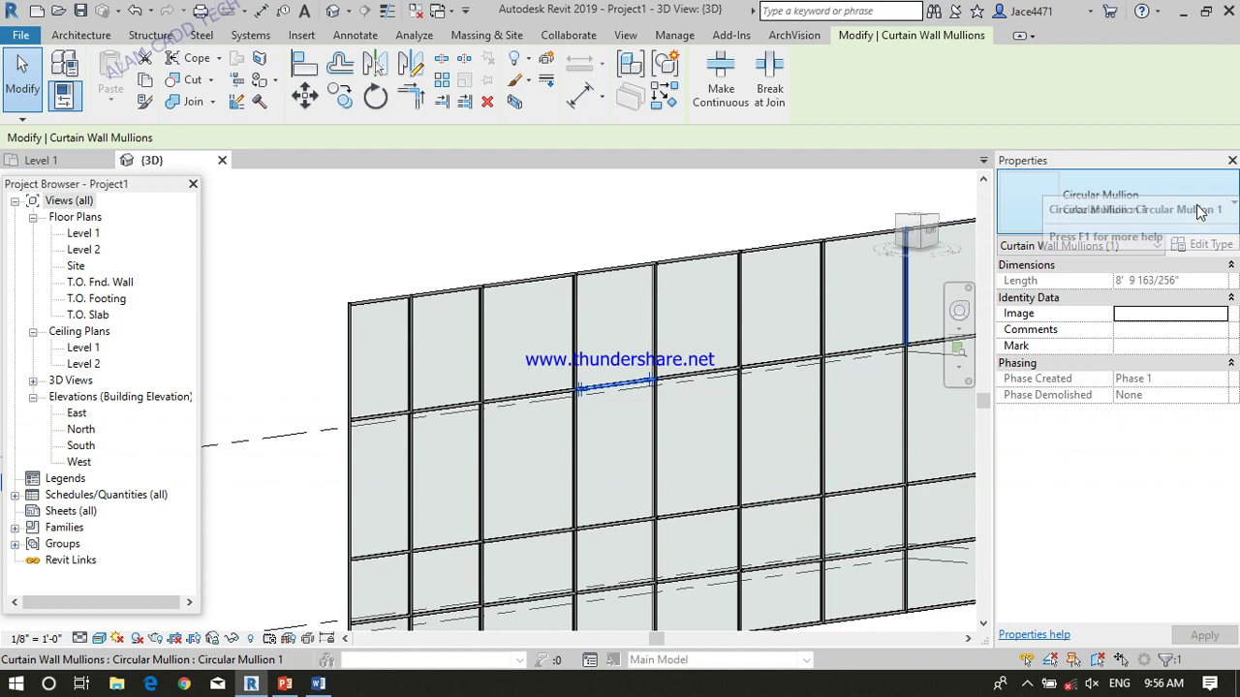
pyautogui.click(1199, 211)
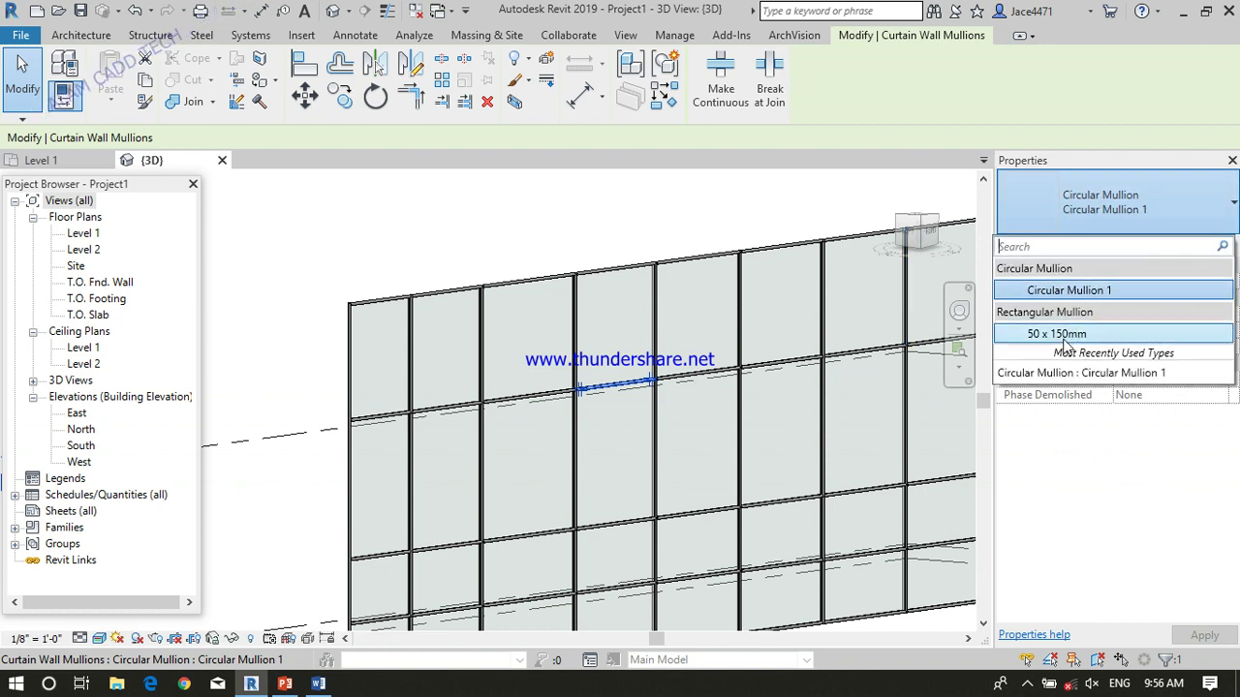
pyautogui.click(1069, 334)
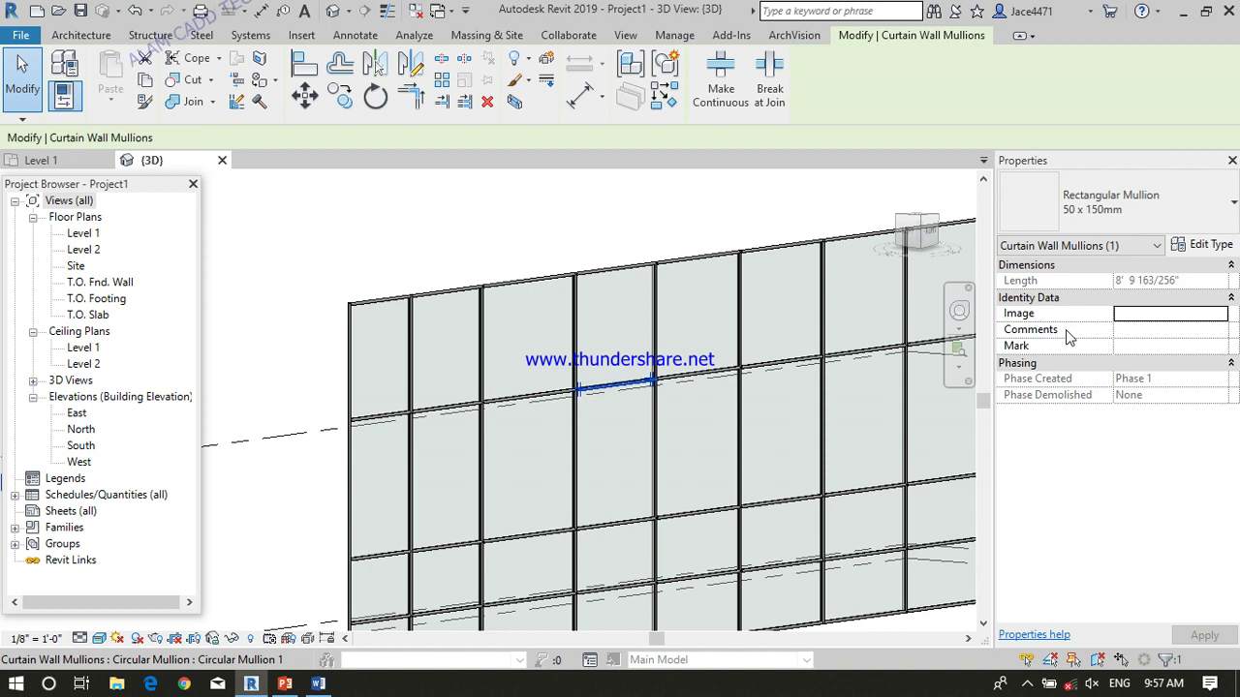
pyautogui.click(692, 423)
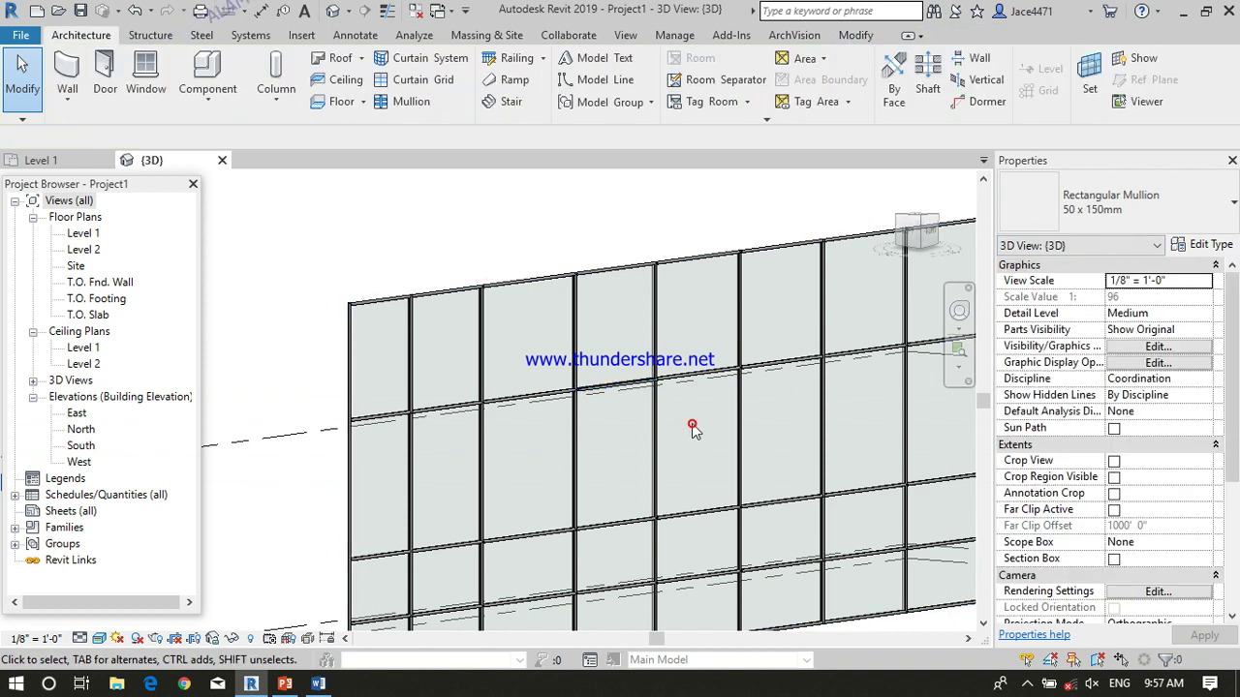
pyautogui.scroll(5, 600, 381)
pyautogui.scroll(3, 630, 387)
pyautogui.scroll(2, 746, 357)
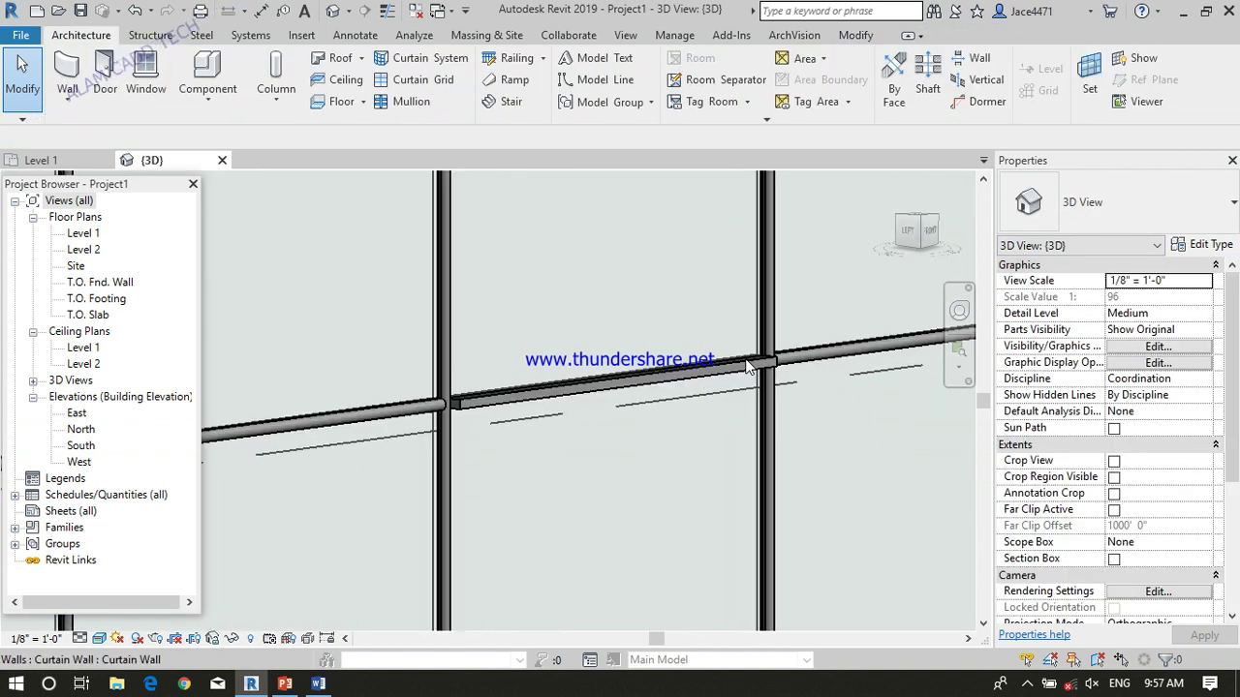
pyautogui.scroll(2, 753, 366)
pyautogui.scroll(-2, 753, 366)
pyautogui.scroll(-1, 867, 360)
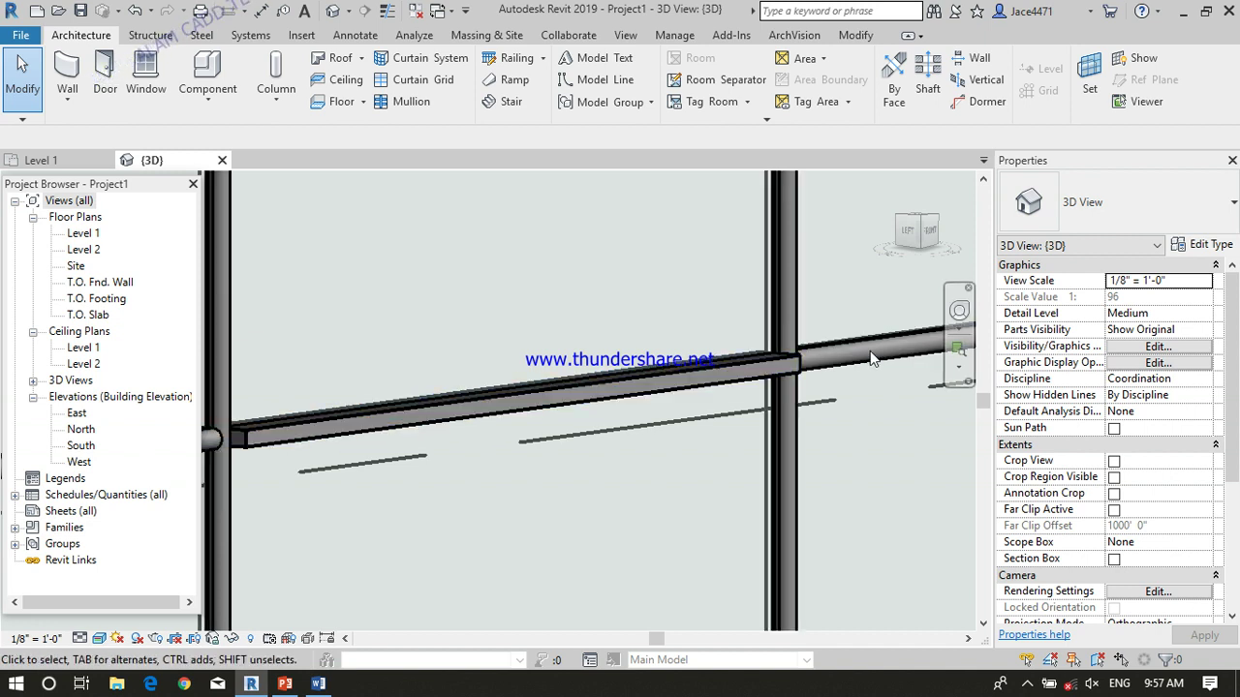
pyautogui.scroll(-1, 861, 361)
pyautogui.scroll(-2, 861, 374)
pyautogui.scroll(-2, 865, 402)
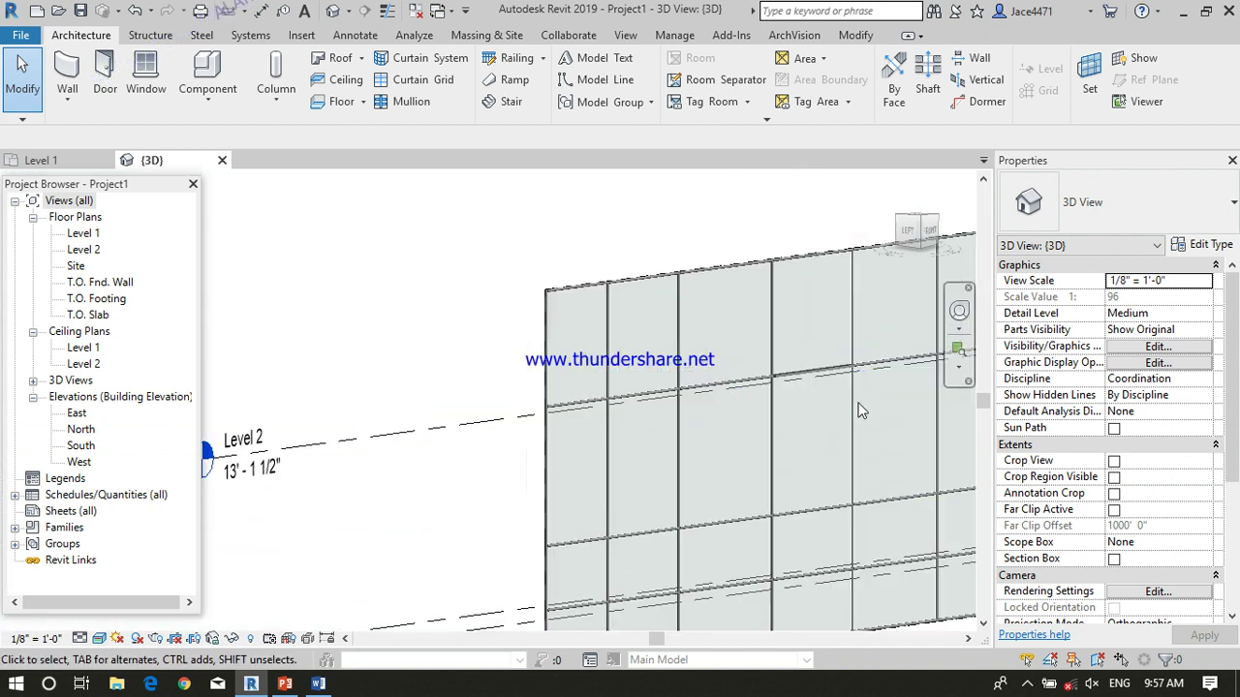
pyautogui.scroll(-1, 869, 434)
pyautogui.scroll(-2, 869, 434)
pyautogui.moveTo(662, 421); pyautogui.dragTo(601, 407, button='middle')
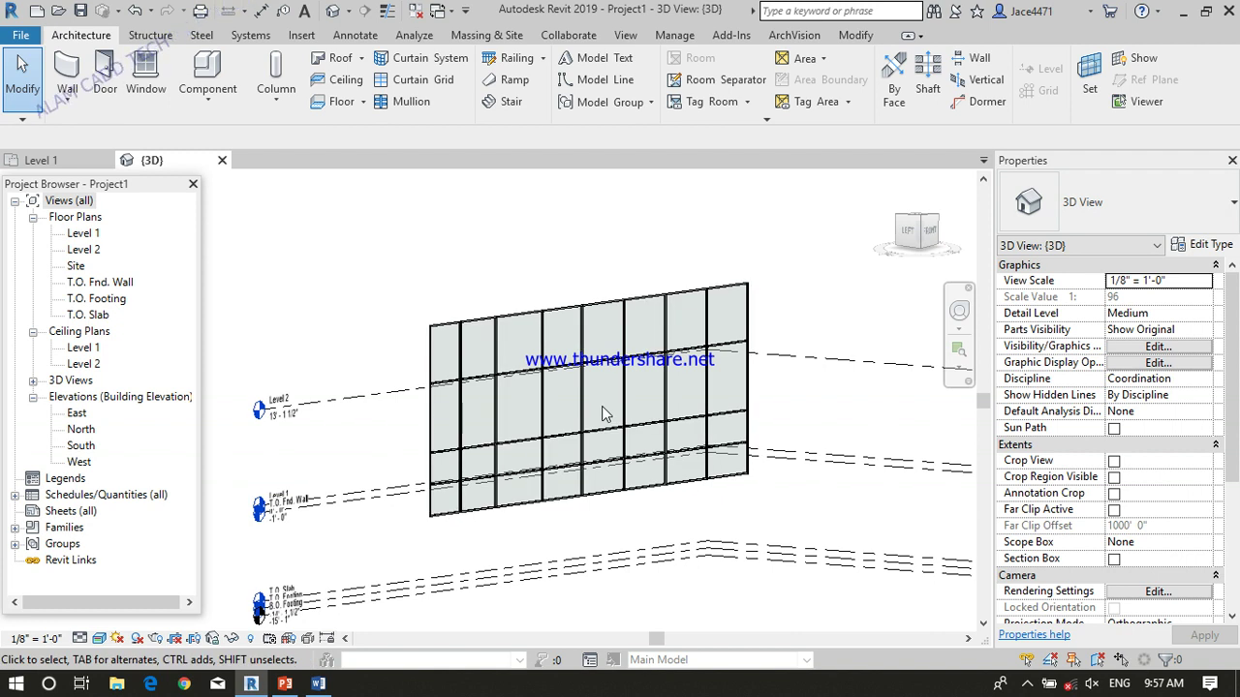
pyautogui.scroll(1, 567, 382)
pyautogui.scroll(1, 555, 373)
pyautogui.scroll(2, 555, 373)
pyautogui.scroll(1, 562, 387)
pyautogui.scroll(1, 575, 394)
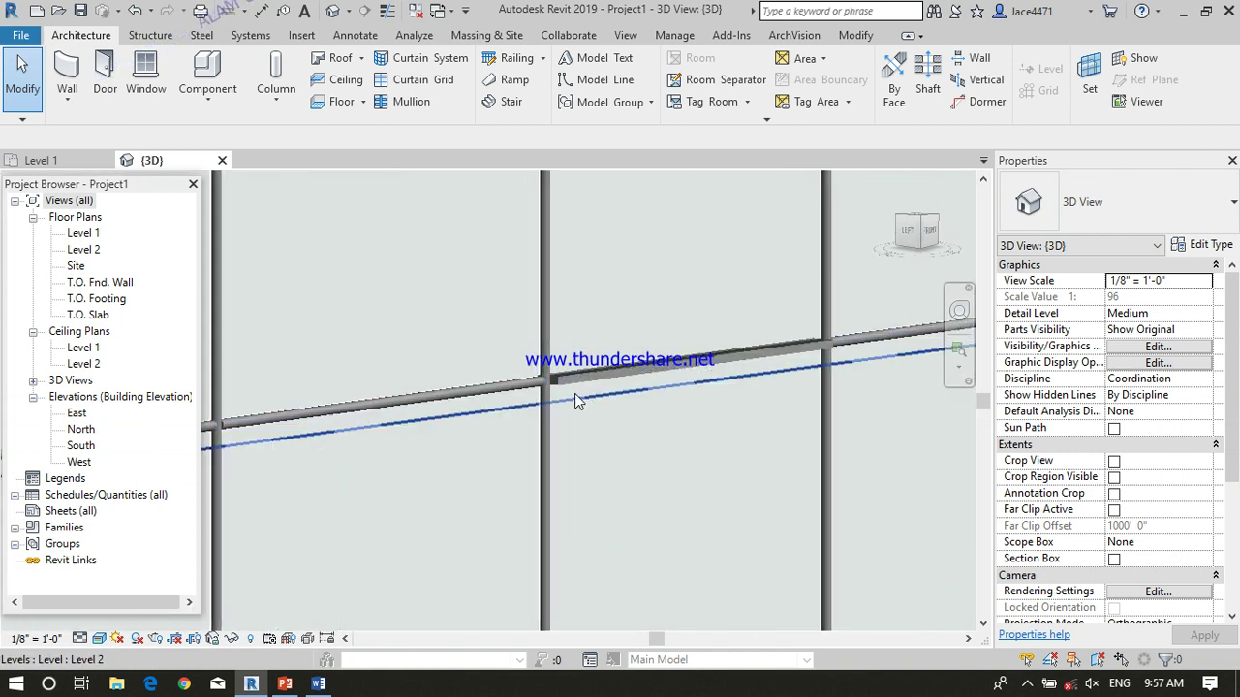
pyautogui.scroll(1, 557, 388)
pyautogui.scroll(1, 549, 385)
pyautogui.scroll(1, 533, 381)
pyautogui.scroll(1, 523, 366)
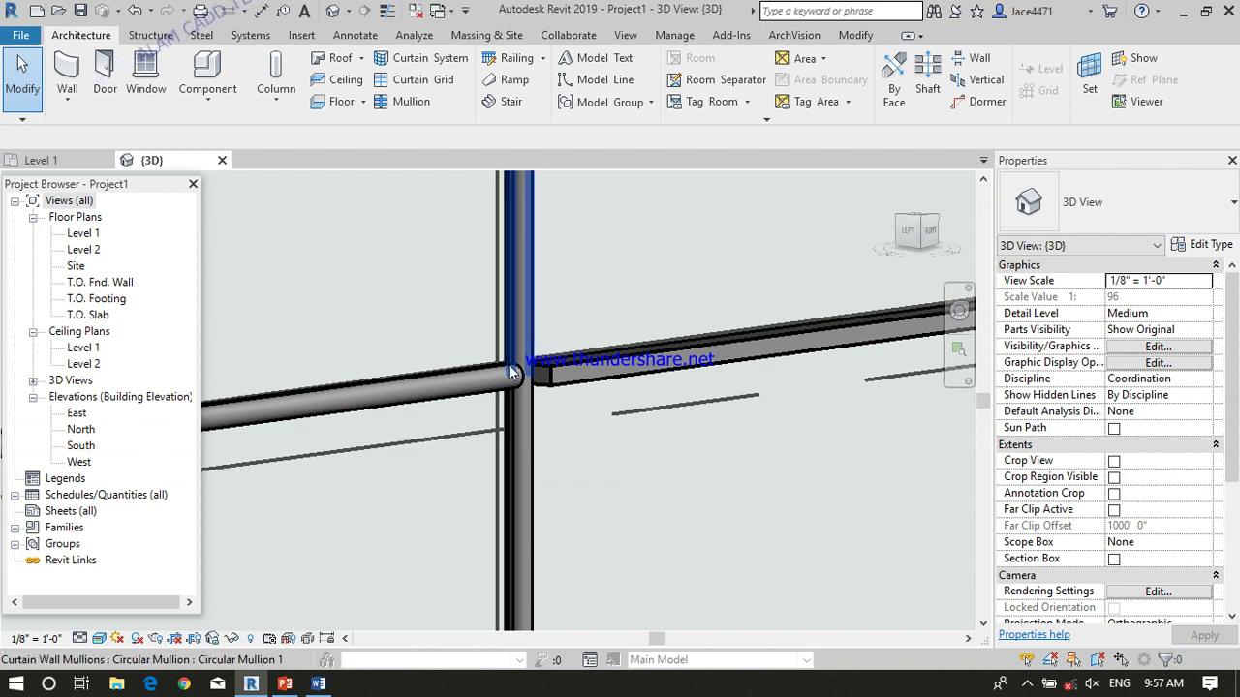
pyautogui.scroll(-1, 511, 376)
pyautogui.scroll(-1, 511, 376)
pyautogui.scroll(-1, 581, 382)
pyautogui.scroll(-1, 687, 388)
pyautogui.scroll(1, 839, 382)
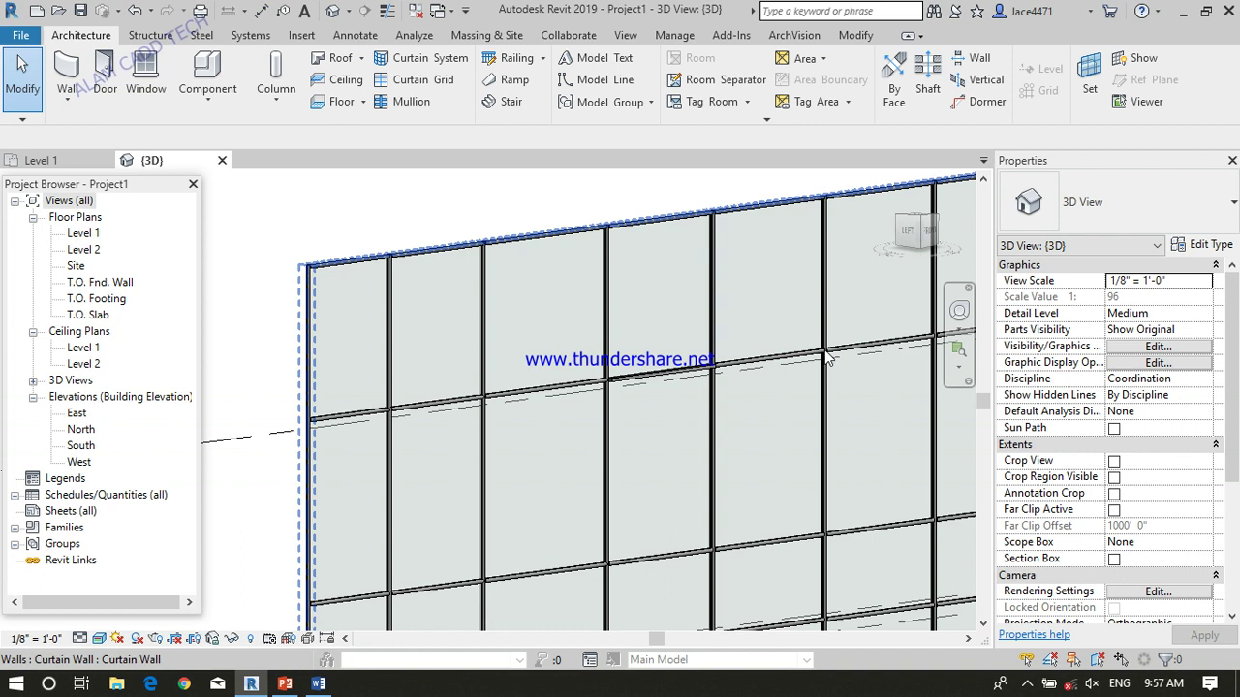
pyautogui.scroll(2, 823, 375)
pyautogui.scroll(1, 804, 366)
pyautogui.scroll(1, 785, 358)
pyautogui.scroll(1, 736, 378)
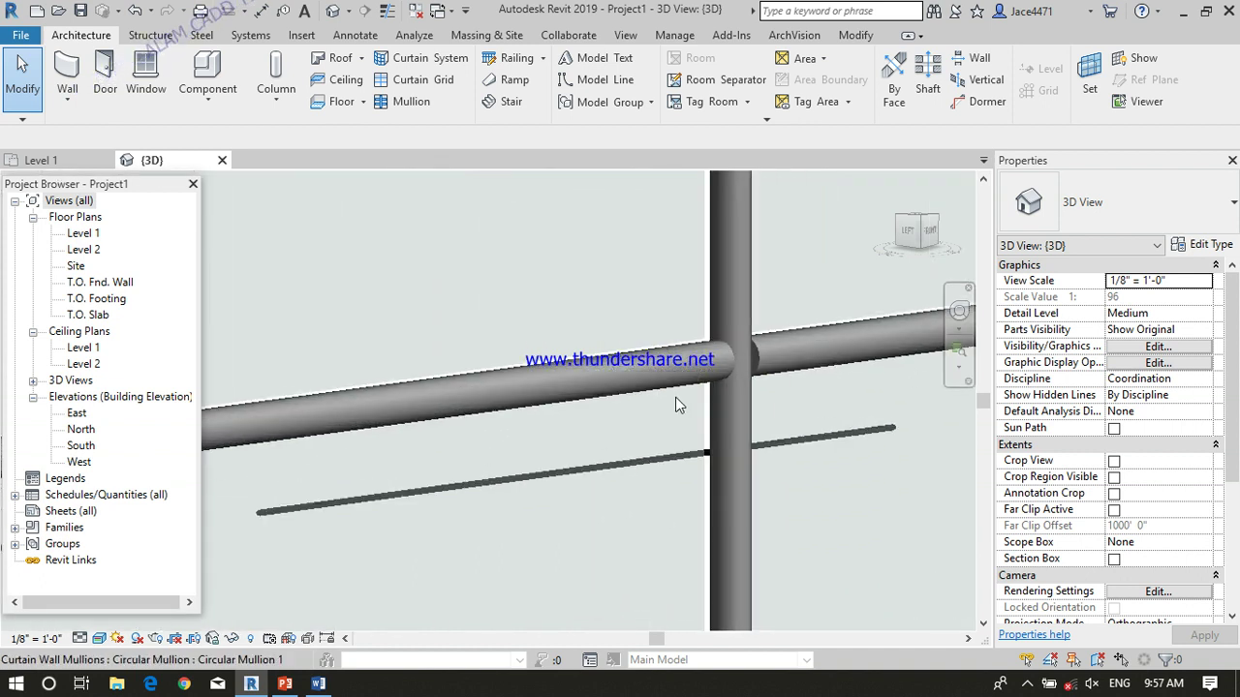
pyautogui.scroll(1, 676, 397)
pyautogui.scroll(1, 661, 368)
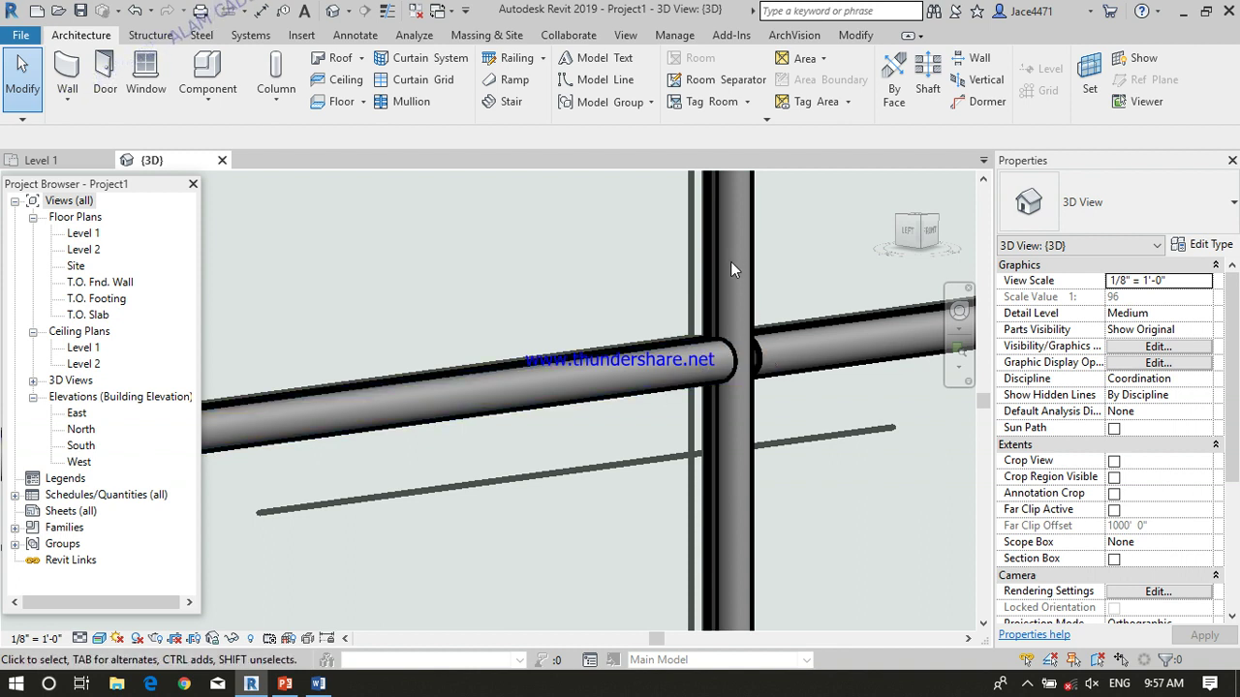
pyautogui.scroll(-2, 731, 266)
pyautogui.scroll(2, 730, 312)
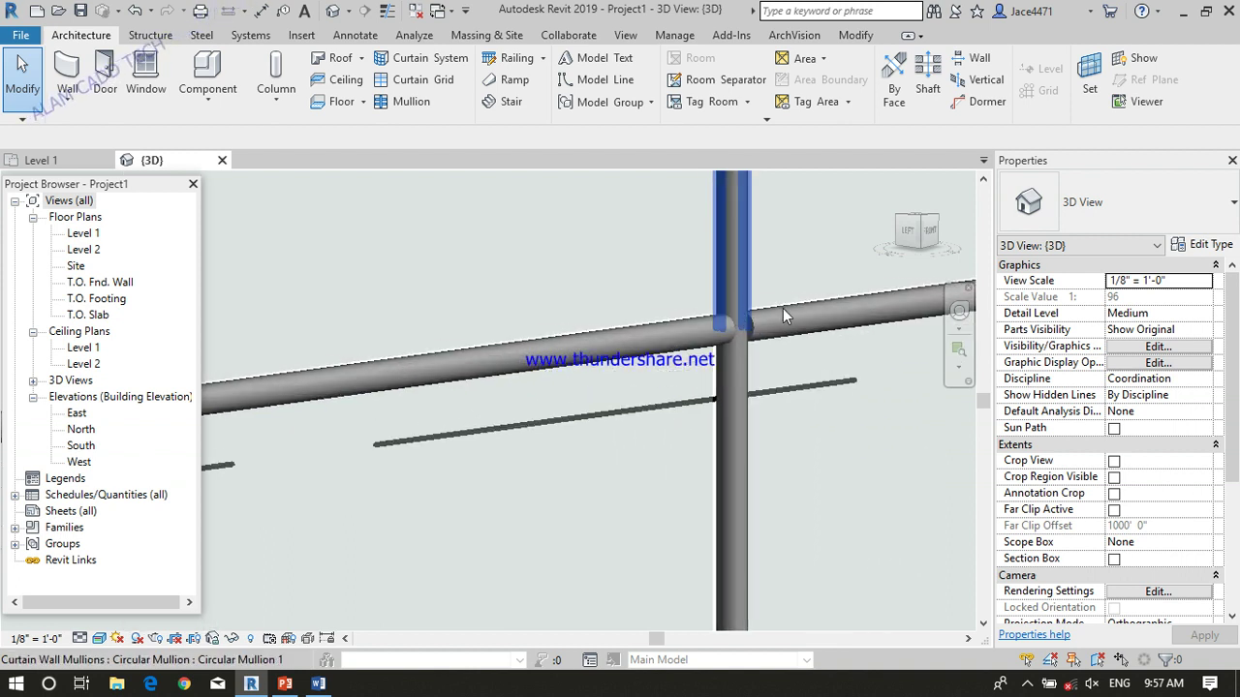
pyautogui.scroll(1, 749, 297)
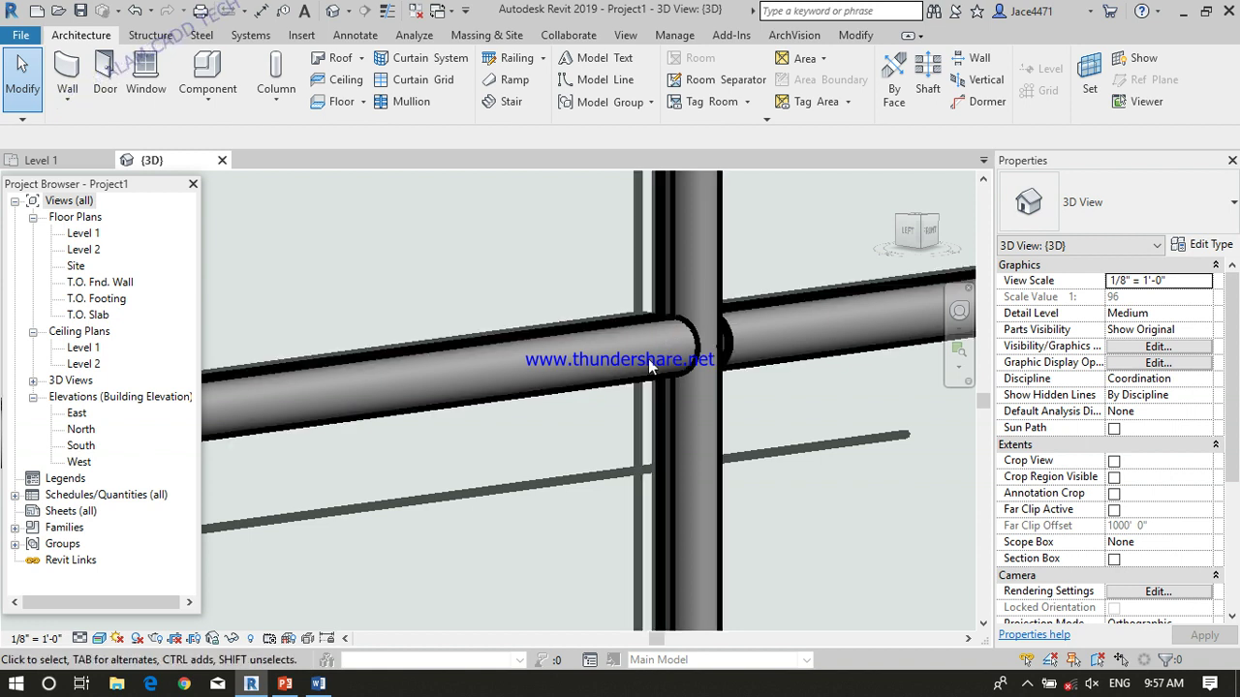
pyautogui.scroll(-1, 600, 376)
pyautogui.click(541, 385)
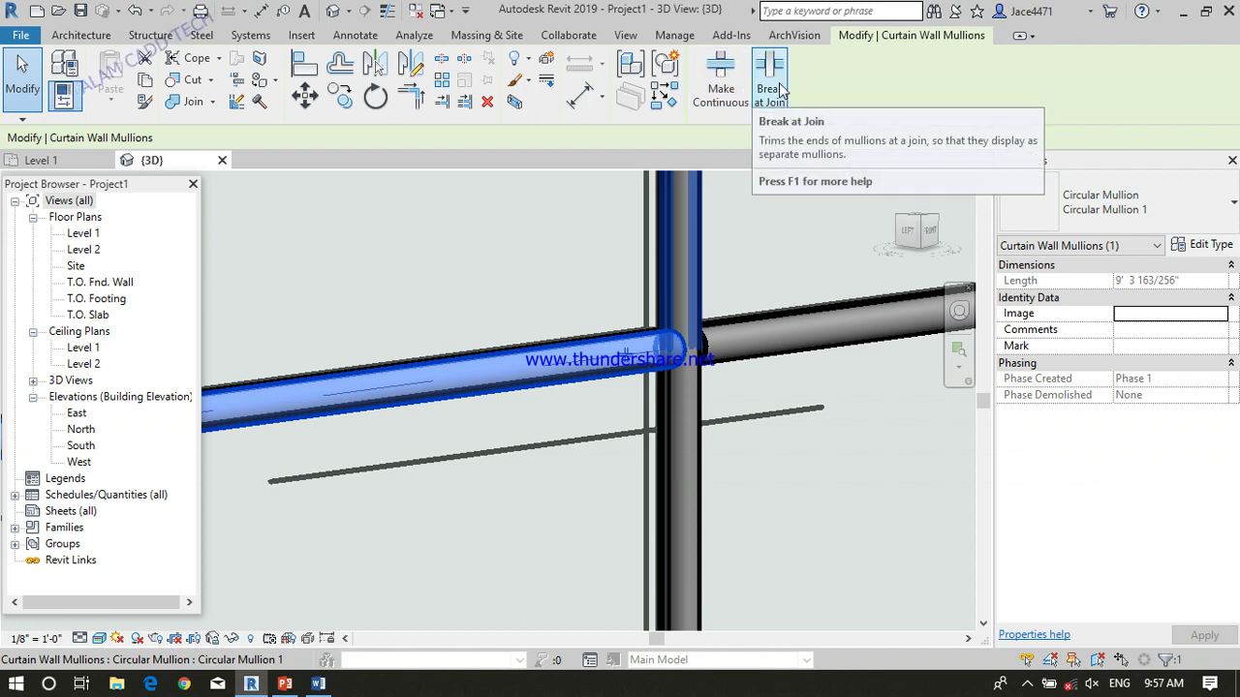
# Make the horizontal circular mullion continuous through the first vertical joint
pyautogui.click(721, 89)
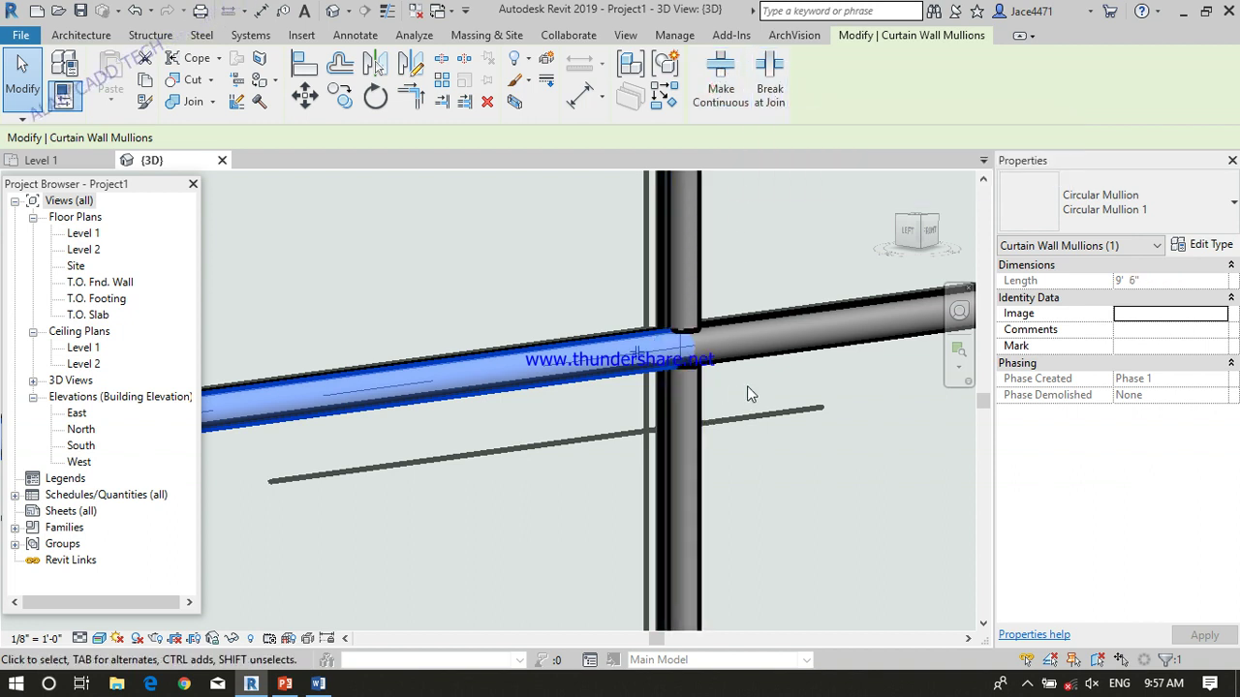
pyautogui.click(871, 400)
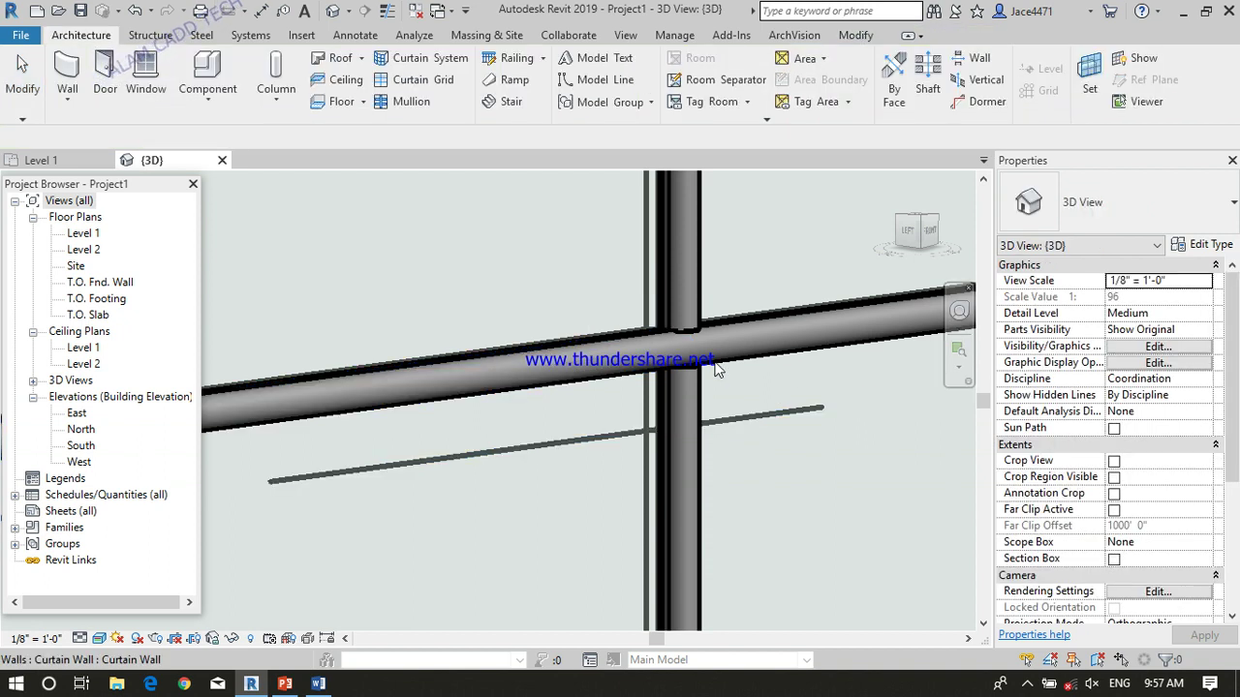
pyautogui.keyDown('shift'); pyautogui.moveTo(841, 405); pyautogui.dragTo(702, 307, button='middle'); pyautogui.keyUp('shift')
pyautogui.scroll(-2, 701, 306)
pyautogui.scroll(-1, 704, 310)
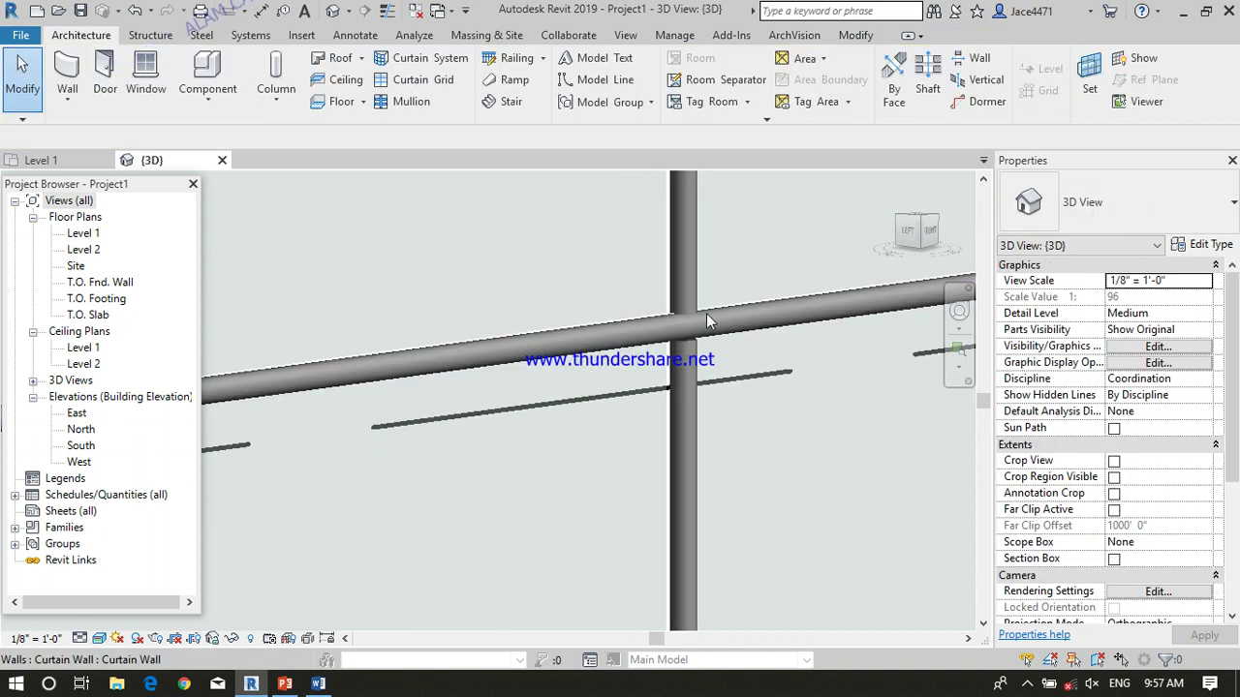
pyautogui.scroll(-2, 707, 313)
pyautogui.scroll(-1, 736, 320)
pyautogui.scroll(-2, 738, 323)
pyautogui.scroll(-2, 751, 334)
pyautogui.moveTo(746, 334)
pyautogui.mouseDown(button='middle')
pyautogui.moveTo(675, 384)
pyautogui.moveTo(726, 493)
pyautogui.mouseUp(button='middle')
pyautogui.scroll(2, 726, 493)
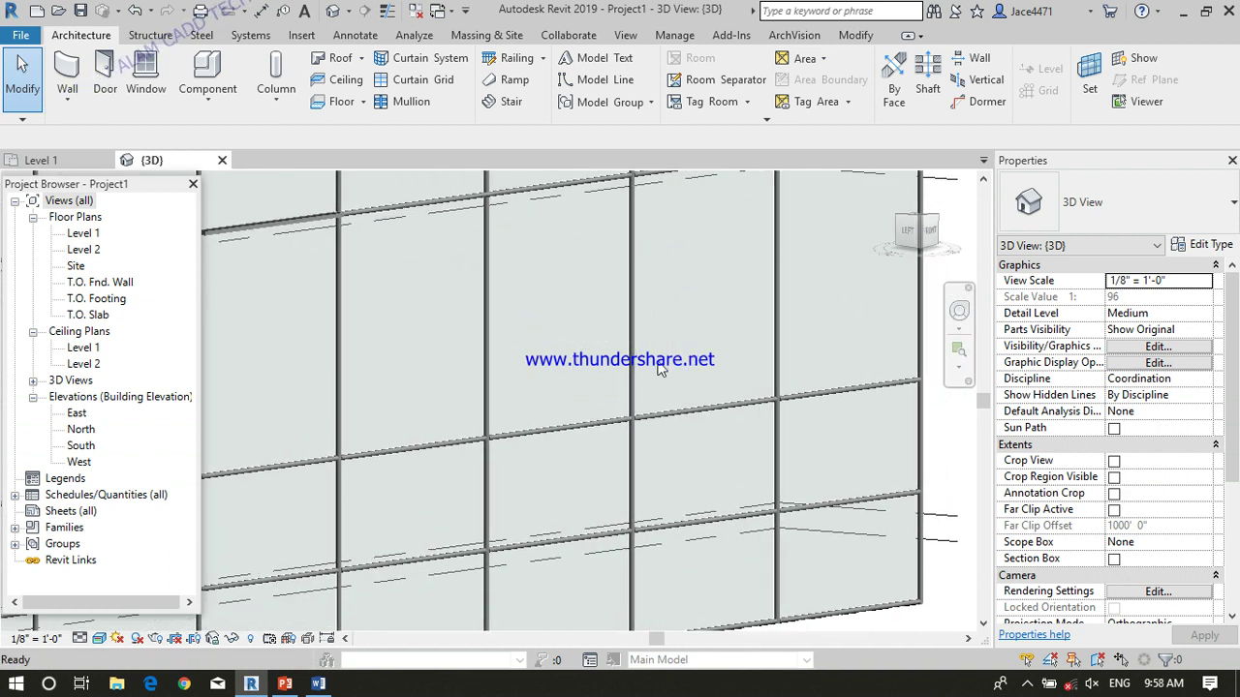
pyautogui.scroll(1, 493, 437)
pyautogui.scroll(1, 485, 441)
pyautogui.scroll(2, 475, 414)
pyautogui.scroll(1, 479, 406)
# Make the horizontal mullion continuous at the upper vertical mullion's joint as well
pyautogui.click(476, 414)
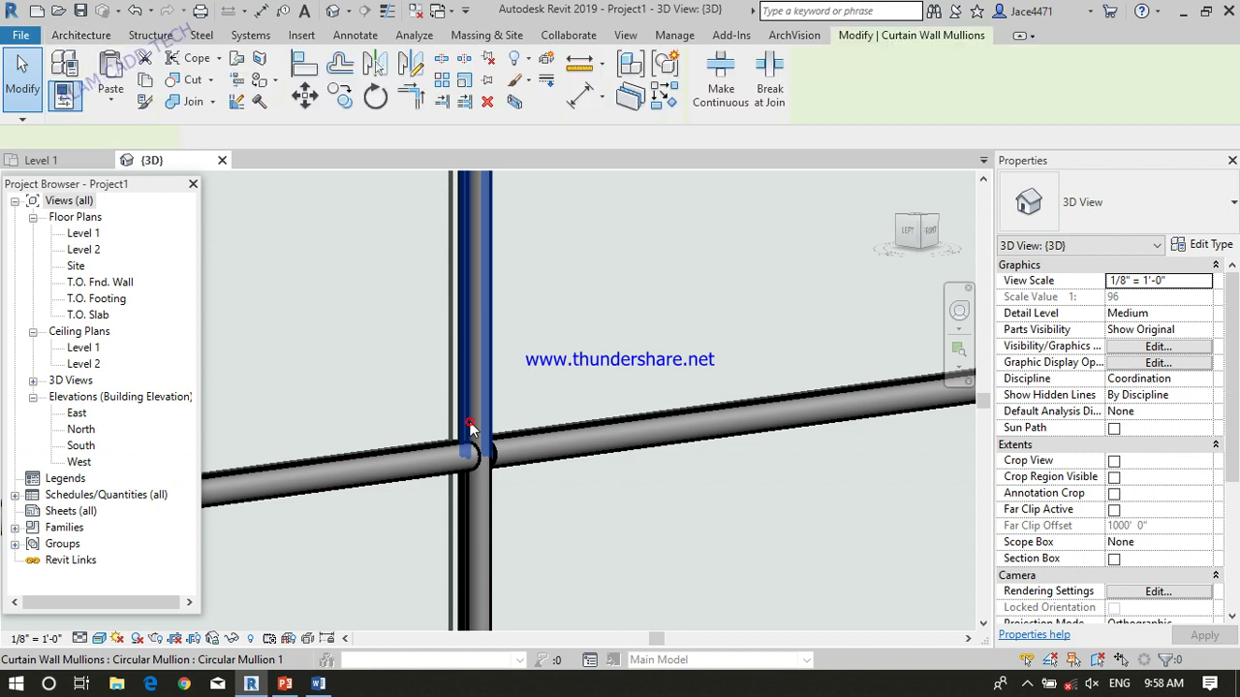
pyautogui.click(770, 77)
pyautogui.click(664, 229)
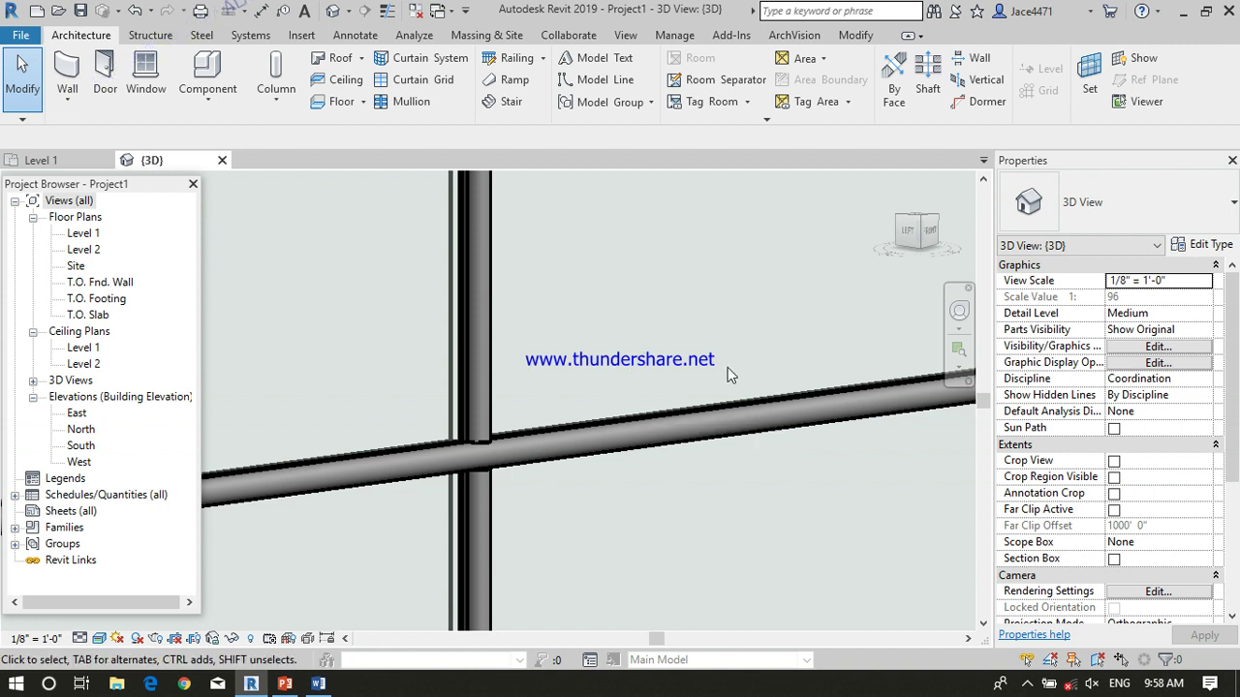
# Orbit the 3D view to inspect the curtain wall, then bring up Word's closing thank-you page
pyautogui.scroll(-2, 728, 368)
pyautogui.scroll(-2, 732, 382)
pyautogui.scroll(-2, 731, 384)
pyautogui.scroll(-2, 731, 385)
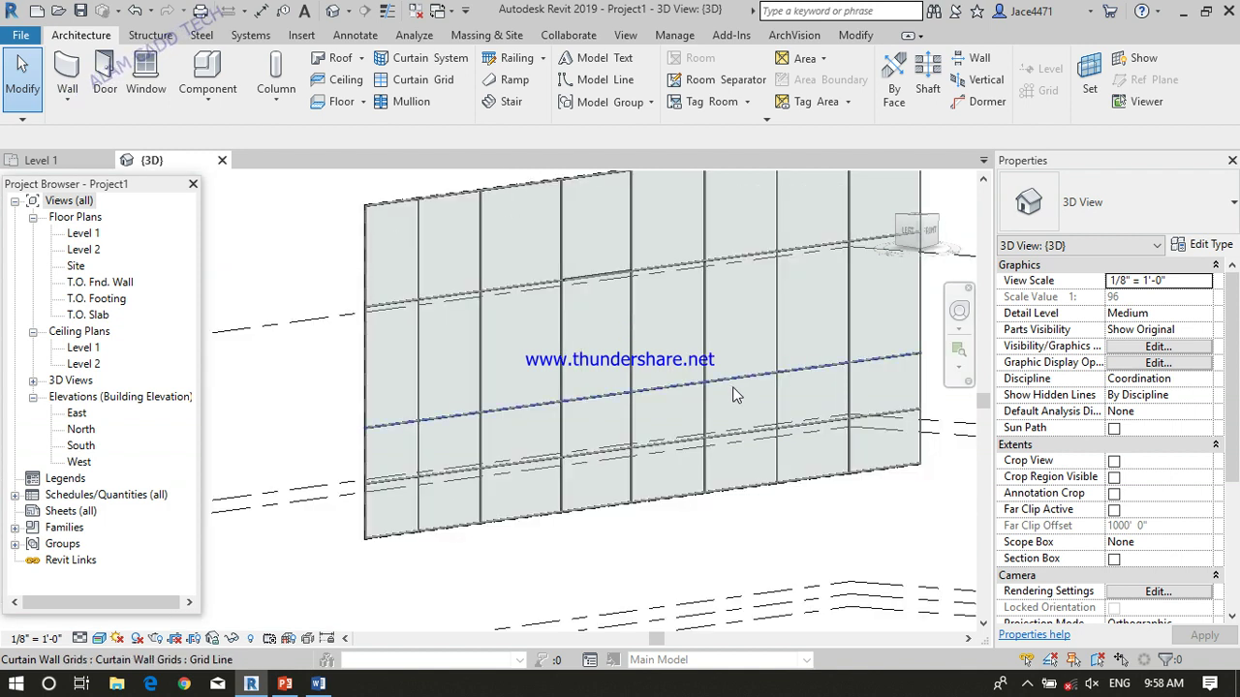
pyautogui.scroll(-2, 731, 388)
pyautogui.scroll(-1, 721, 416)
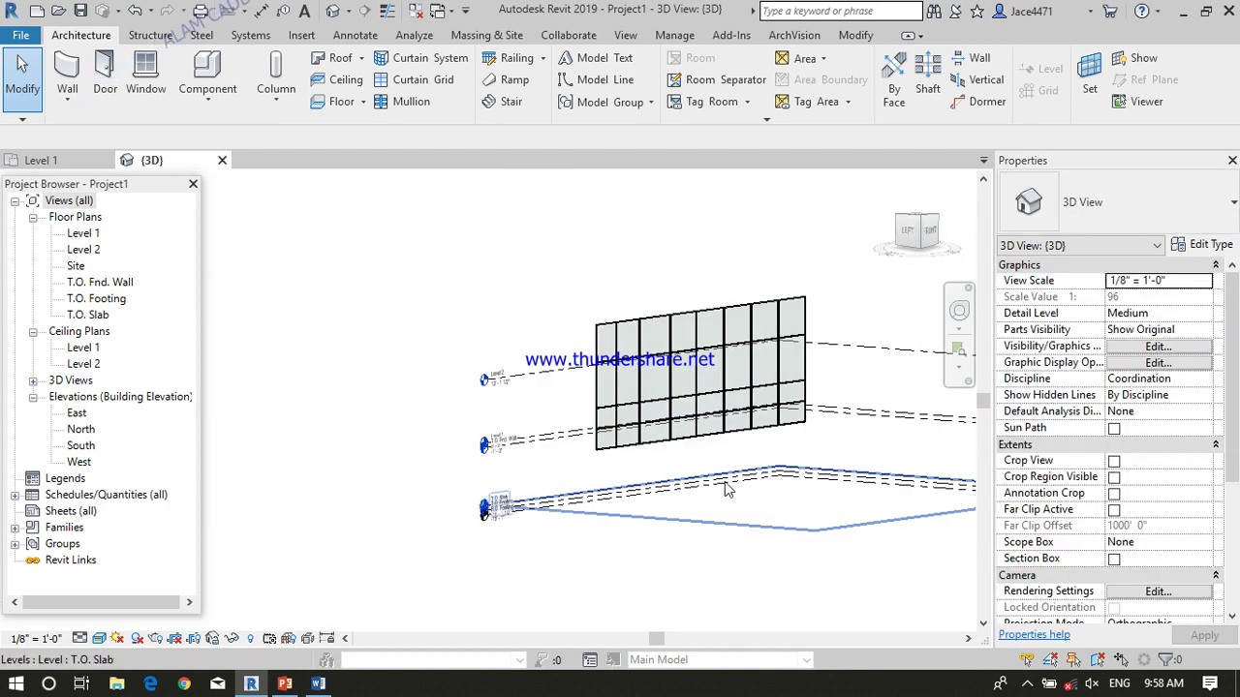
pyautogui.moveTo(682, 533)
pyautogui.keyDown('shift'); pyautogui.mouseDown(button='middle')
pyautogui.moveTo(720, 546)
pyautogui.moveTo(636, 540)
pyautogui.mouseUp(button='middle'); pyautogui.keyUp('shift')
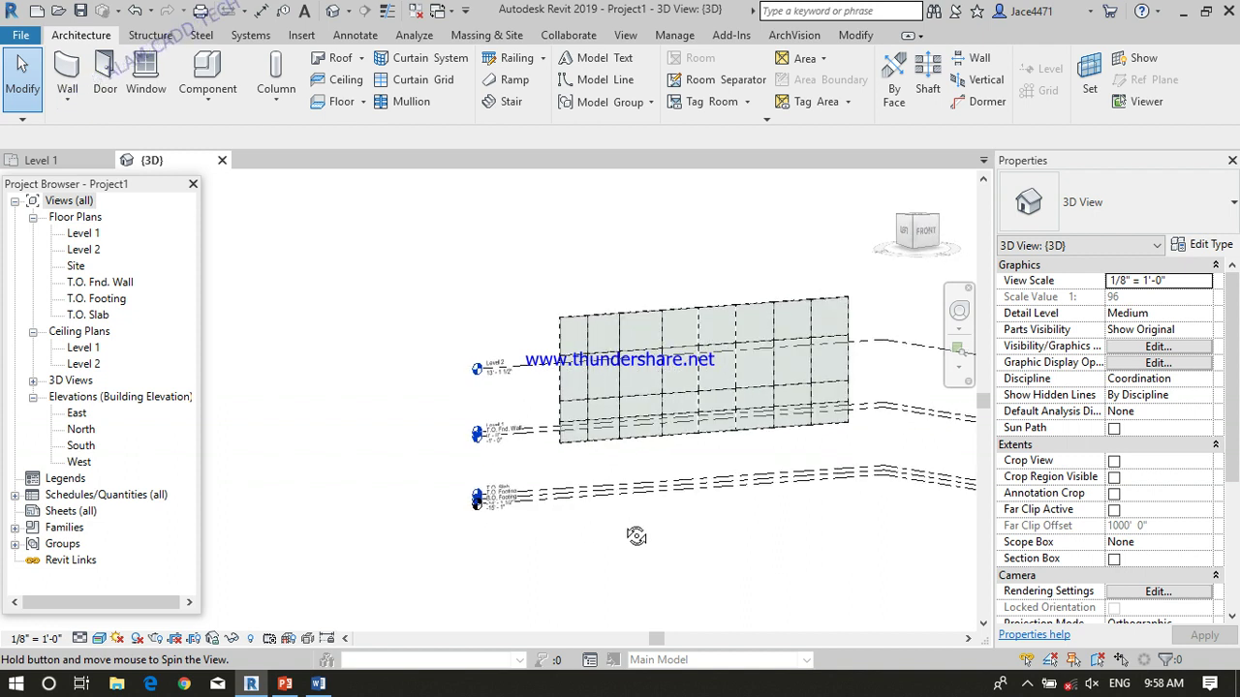
pyautogui.click(315, 686)
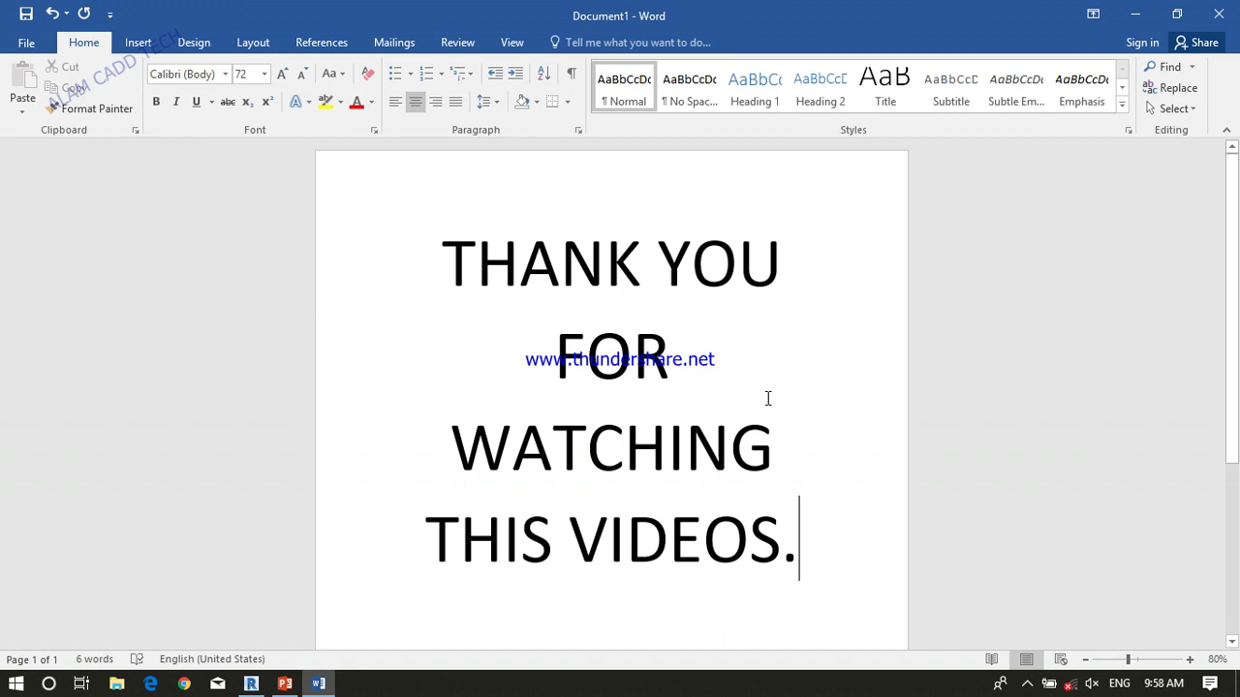